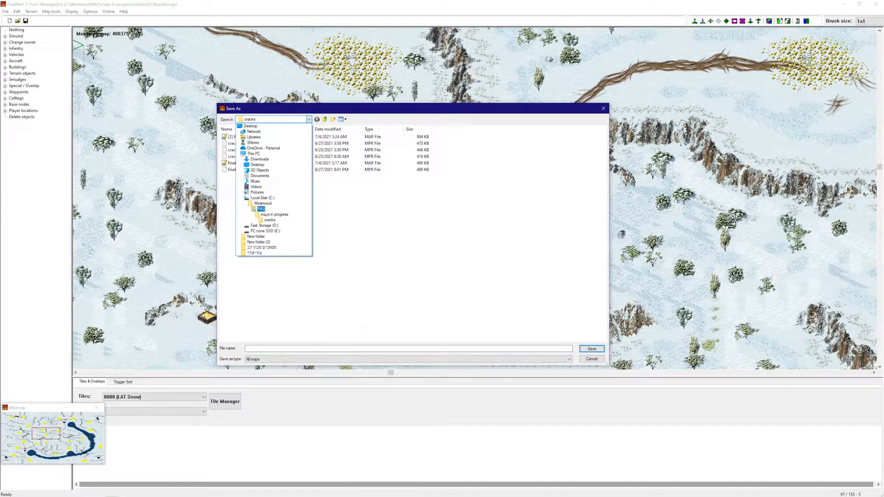
Step: Save the map as preview.map in the RA2 Maps\Custom folder
click(262, 209)
click(260, 189)
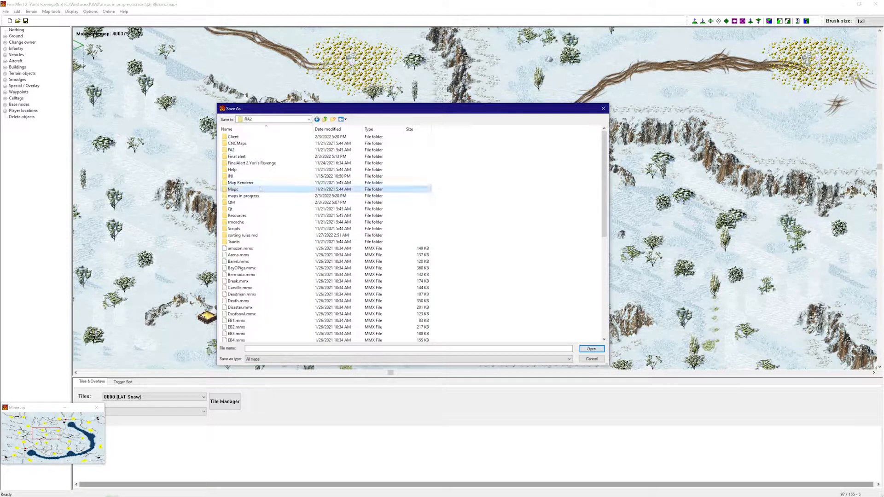
double_click(261, 189)
double_click(240, 143)
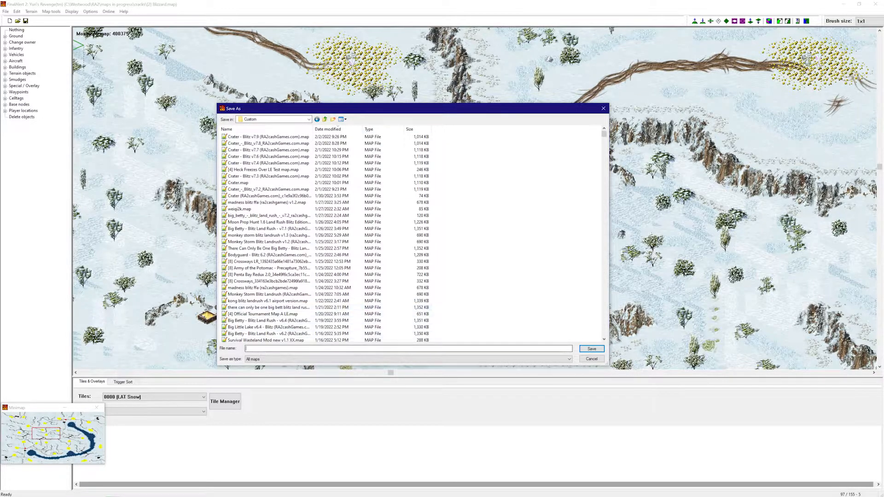
text(preview map)
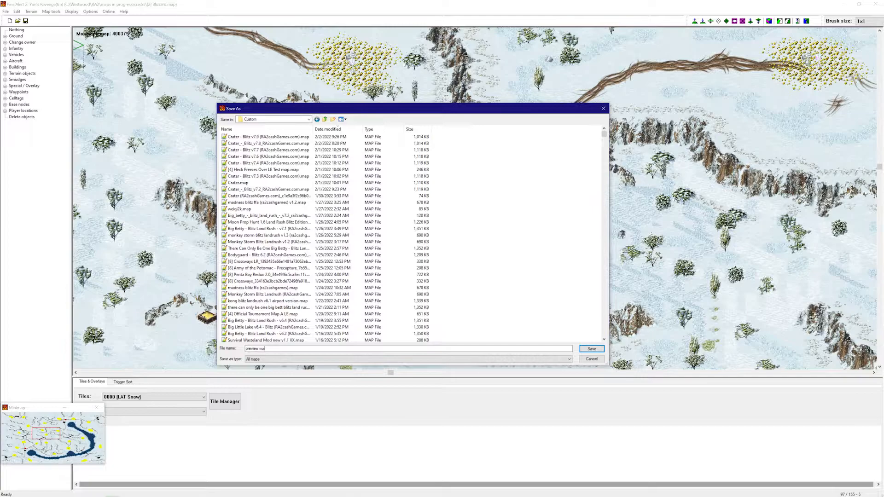
click(593, 349)
Step: Set the map name to "preview" in the save options and confirm the save
double_click(418, 207)
text(preview.)
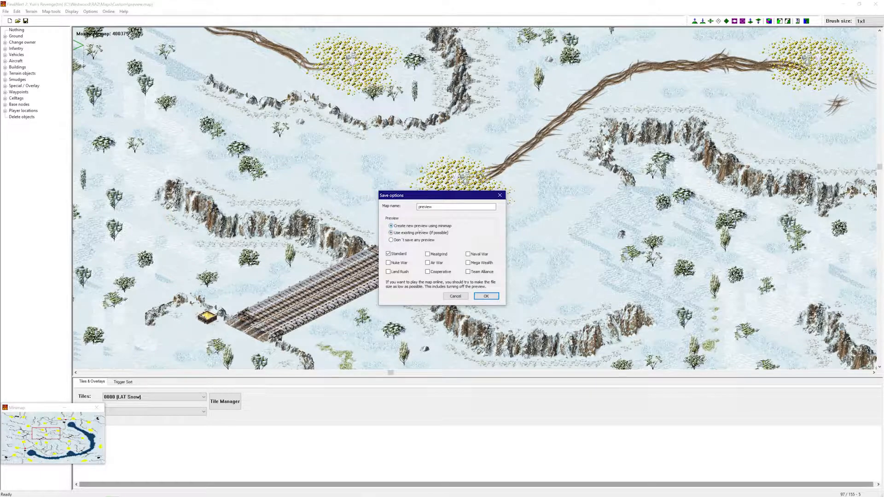
key(Return)
key(Return)
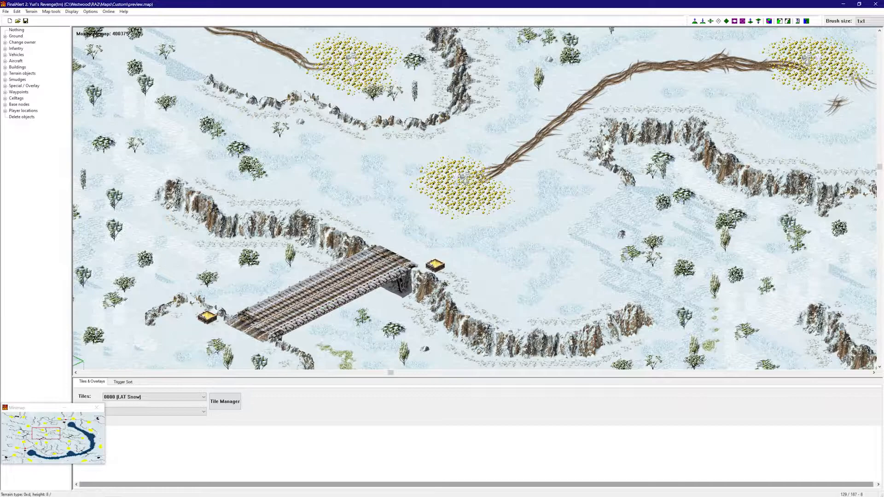
Step: Close the minimap, switch to the YR Client and run the chat command /loadmap preview
drag(75, 413, 91, 368)
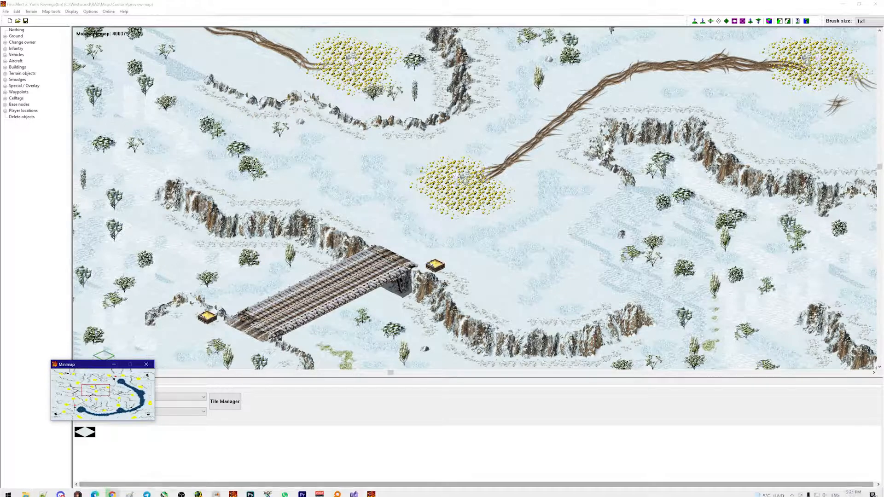
click(76, 493)
click(315, 176)
click(146, 365)
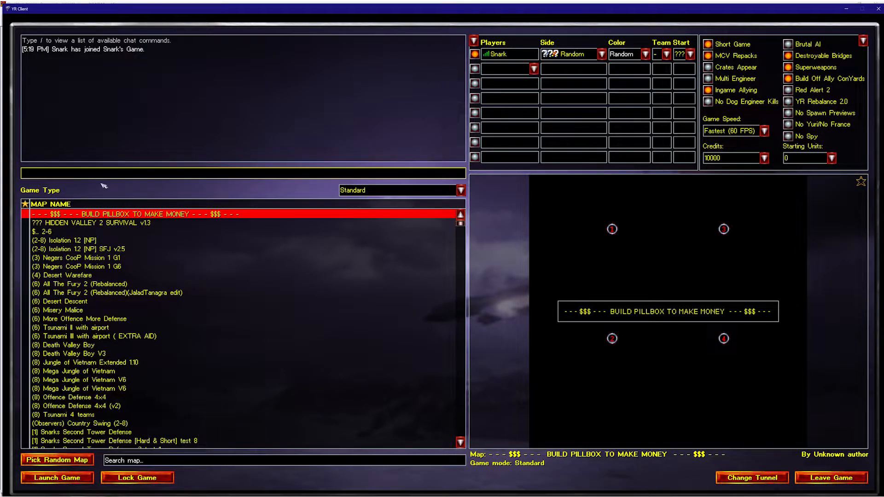
text(/loadmap preview)
key(Return)
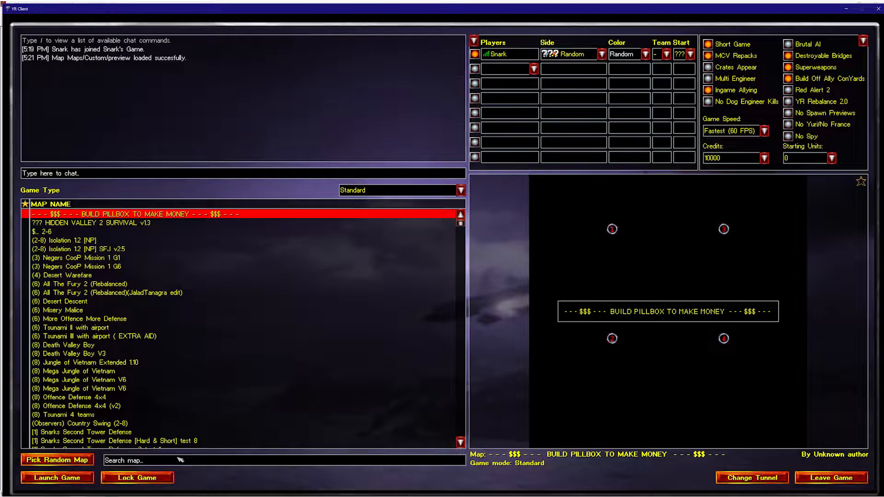
Step: Search the map list for "previ" and select the preview map to show its preview image
click(222, 464)
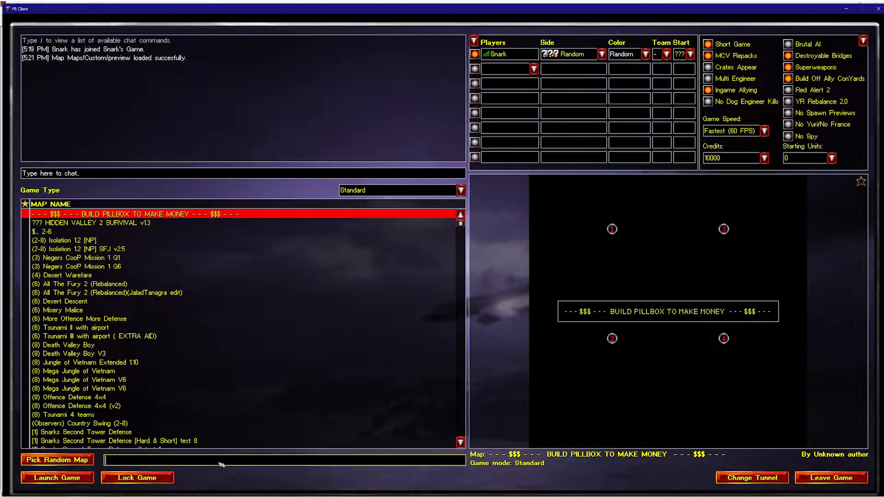
text(previ)
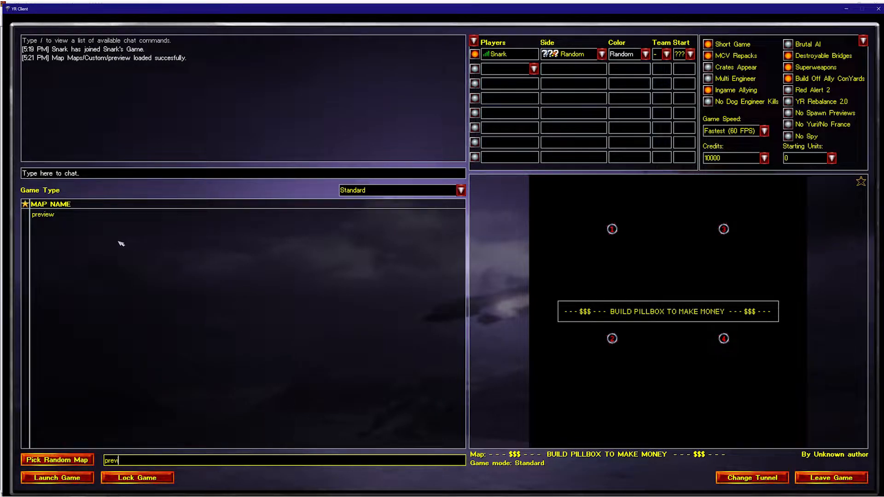
click(80, 214)
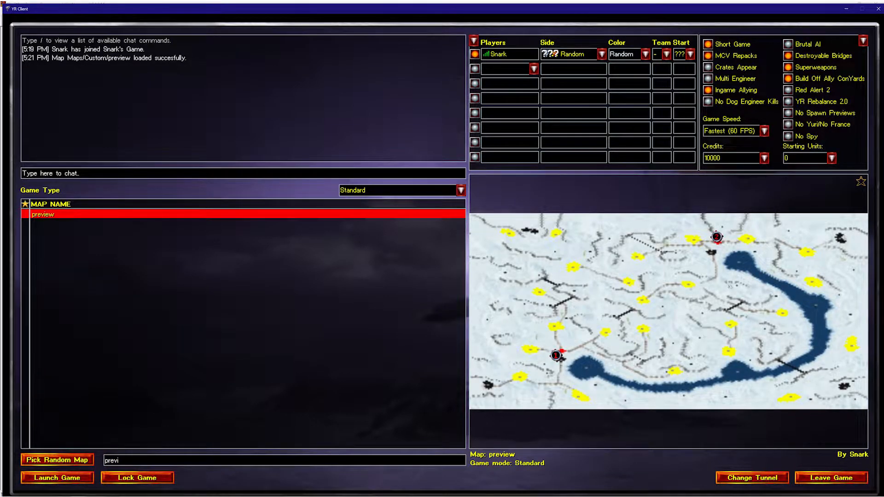
Step: Switch the game type to Battle and examine the preview images of several official maps, such as All The Fury LE and Blockade
click(400, 196)
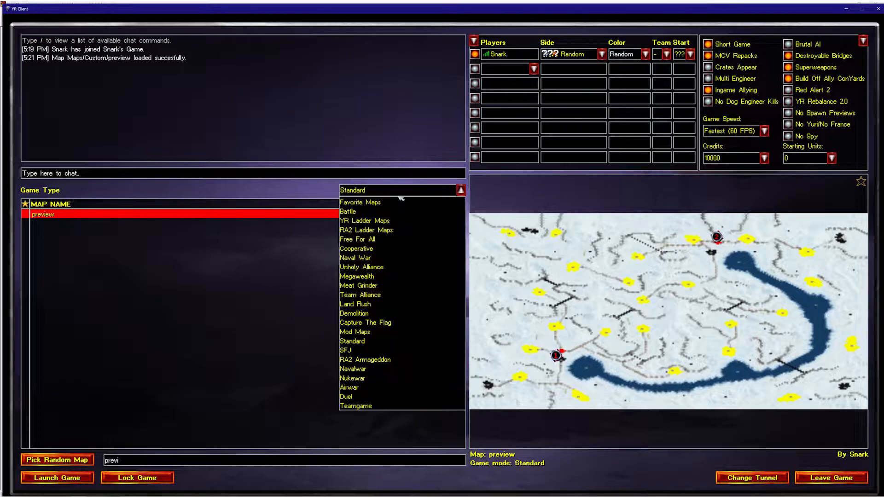
click(364, 212)
click(99, 231)
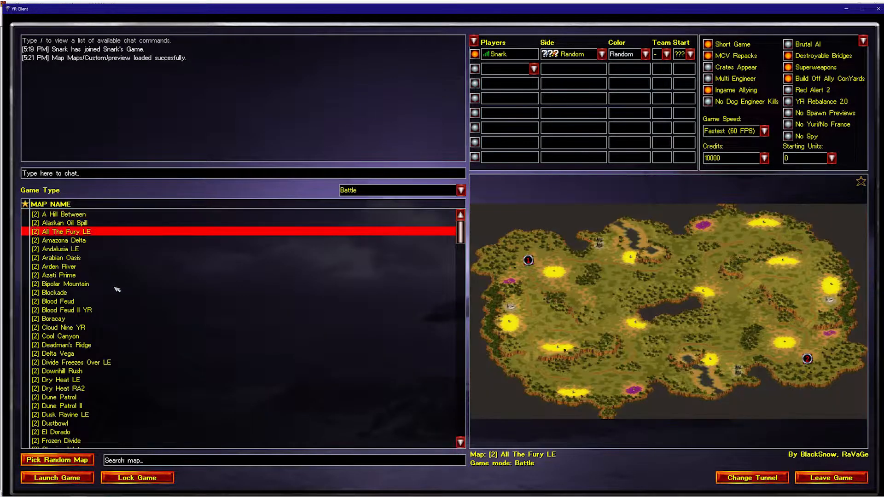
click(132, 302)
click(145, 337)
click(153, 390)
click(177, 415)
click(186, 346)
click(187, 294)
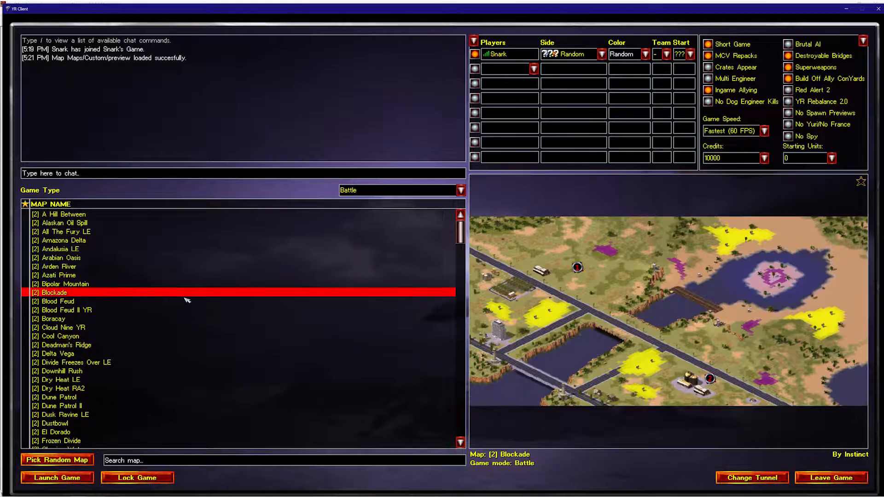
Step: Set the game type back to Standard, search for "prev" and select the preview map for comparison
click(372, 191)
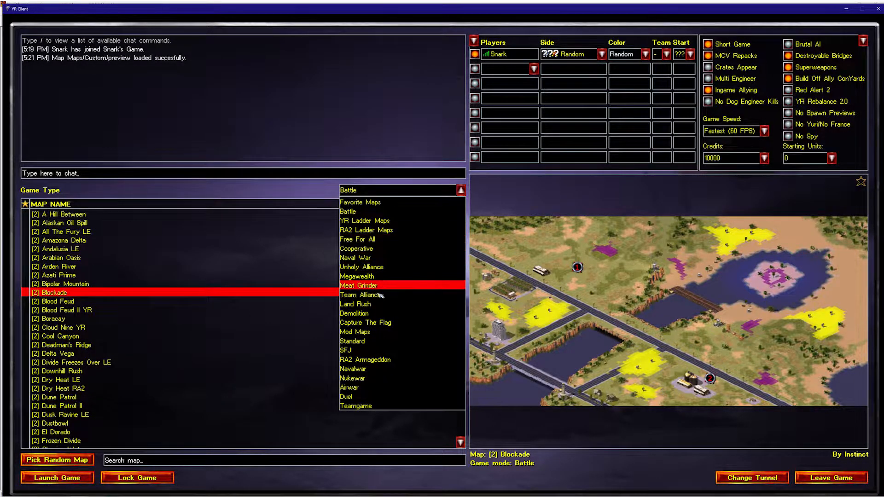
click(386, 341)
click(229, 464)
text(prev)
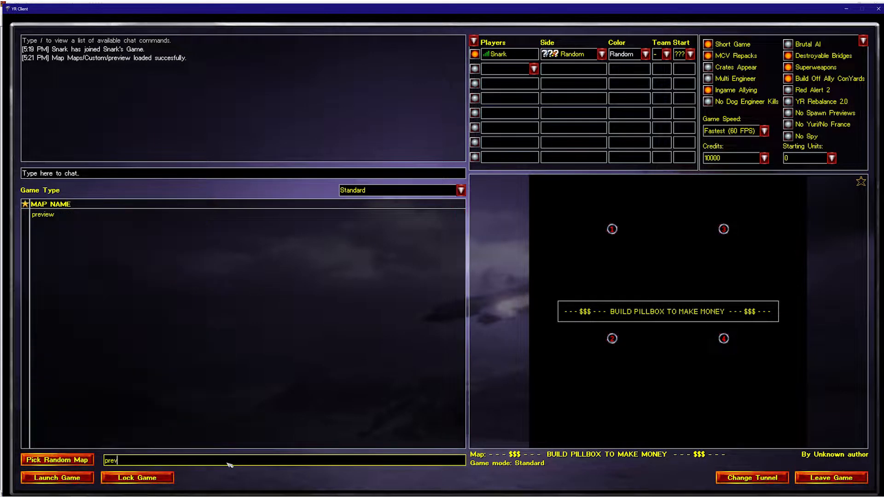
click(89, 216)
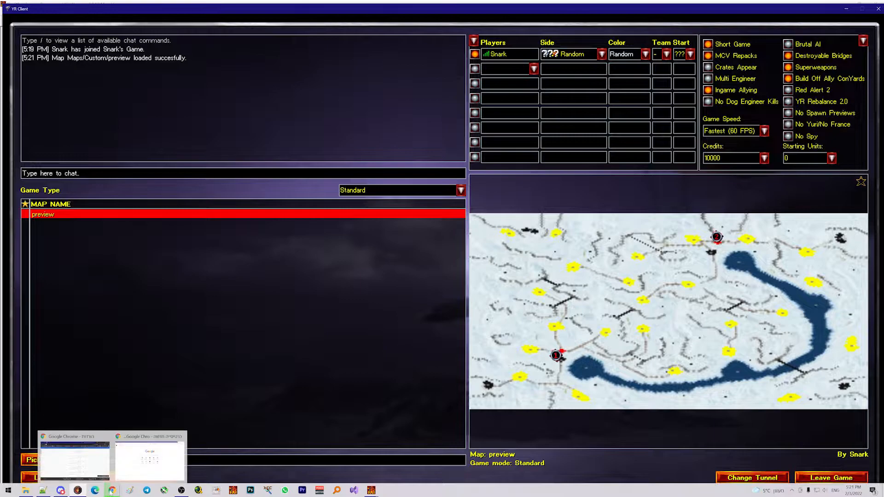
Step: Switch to FinalAlert 2, start saving the map under a new location and go to the RA2 maps in progress folder
mouse_move(371, 490)
click(343, 460)
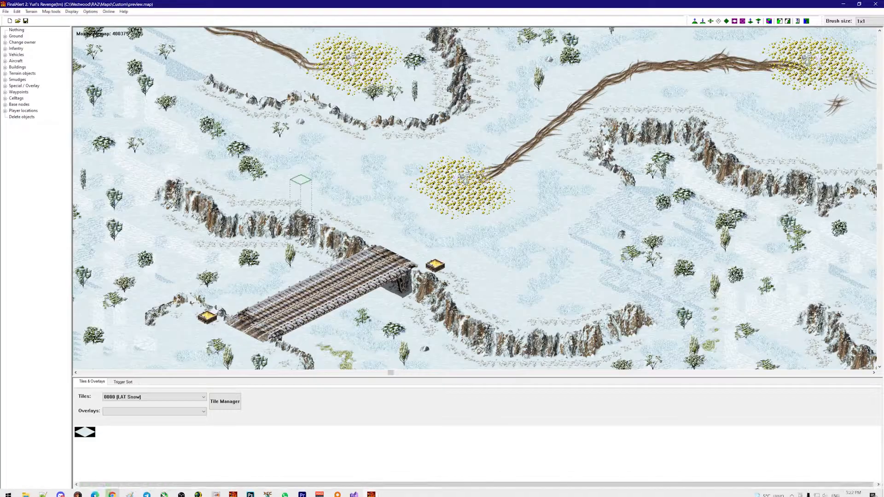
click(6, 12)
click(53, 46)
click(496, 306)
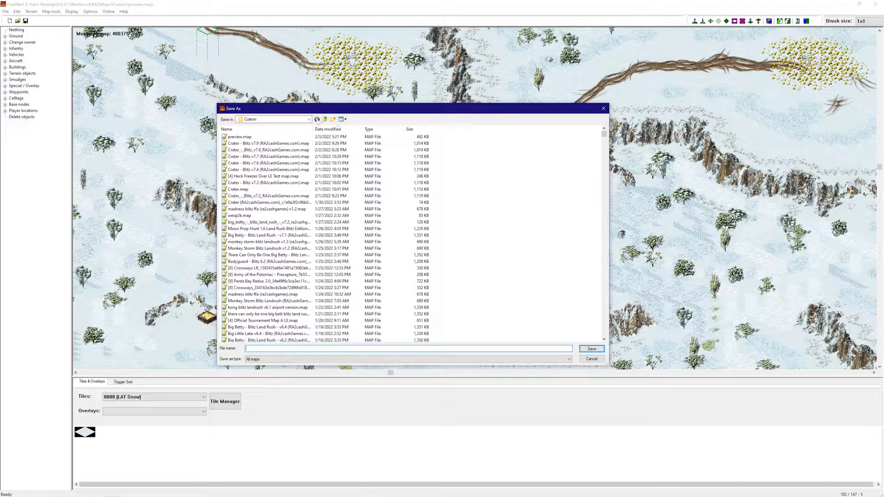
click(324, 120)
click(324, 119)
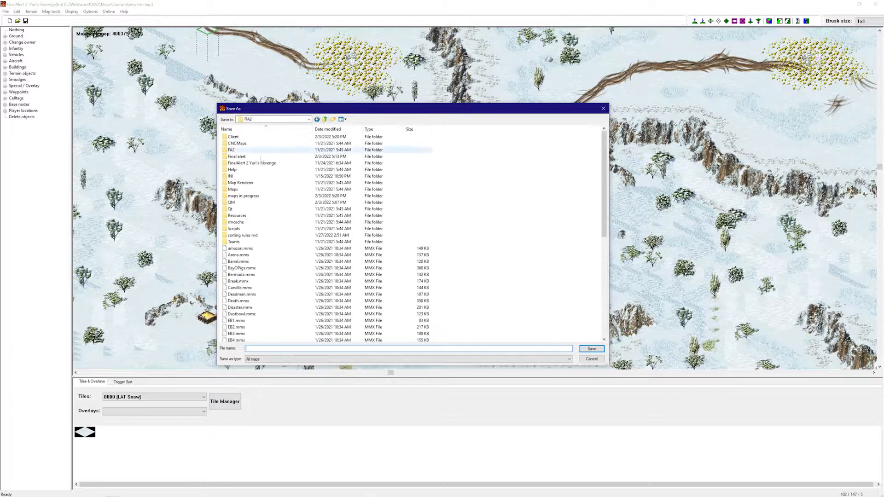
double_click(243, 196)
Step: Create a folder named "preview" inside maps in progress and open it
right_click(298, 313)
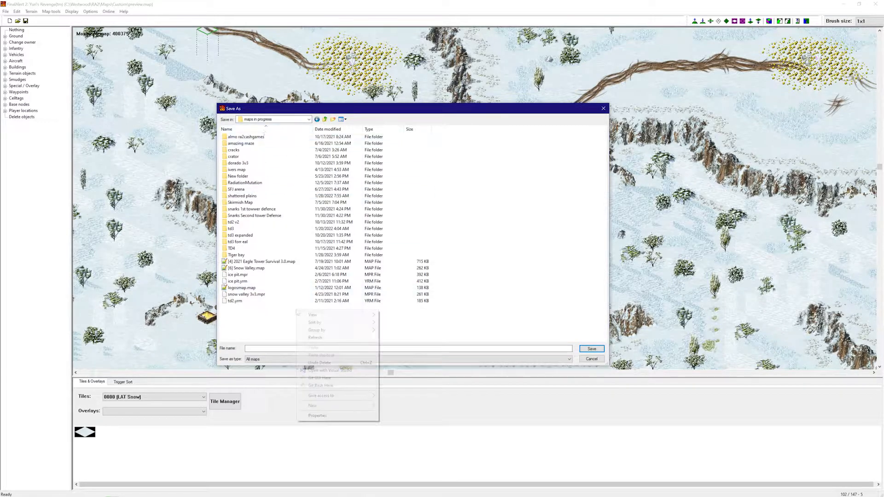
mouse_move(322, 406)
click(389, 406)
text(preview)
key(Return)
double_click(261, 184)
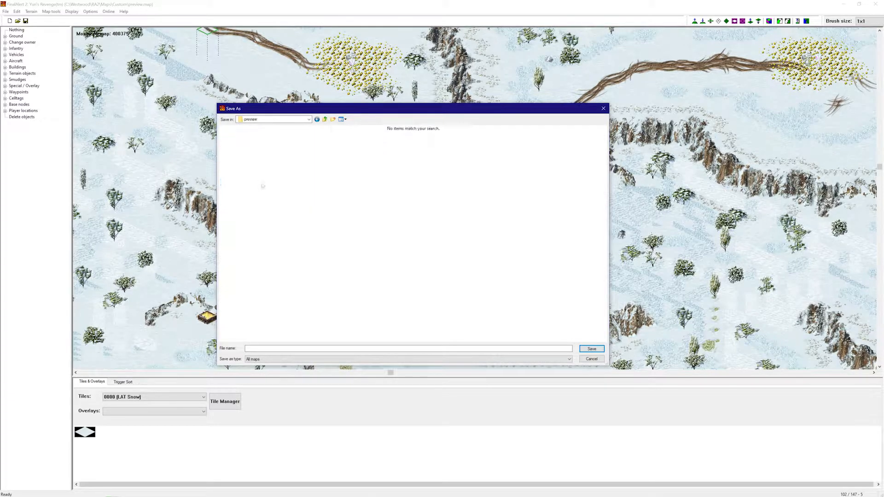
Step: Save the map as preview.map in the new preview folder, then open that folder in File Explorer
text(preview)
click(592, 348)
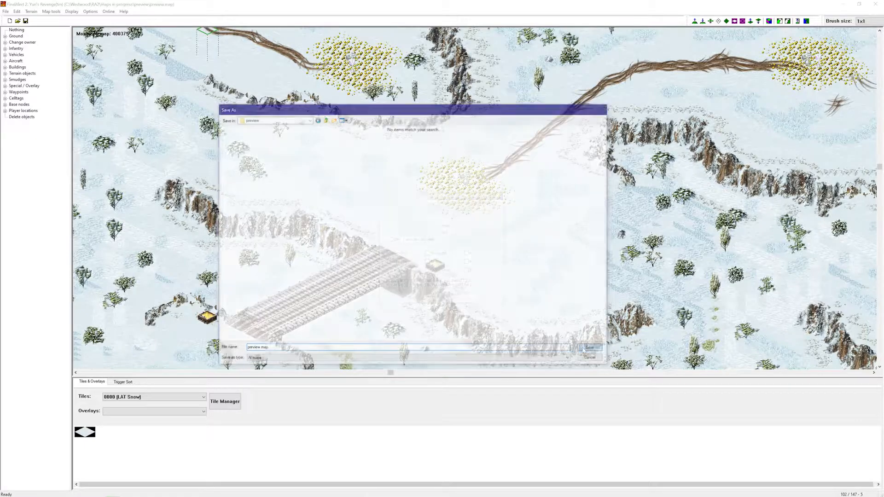
click(482, 297)
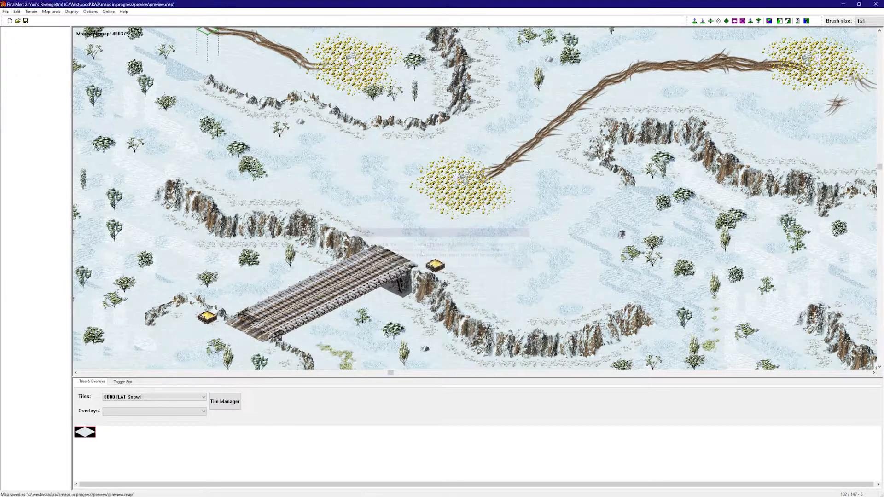
click(25, 491)
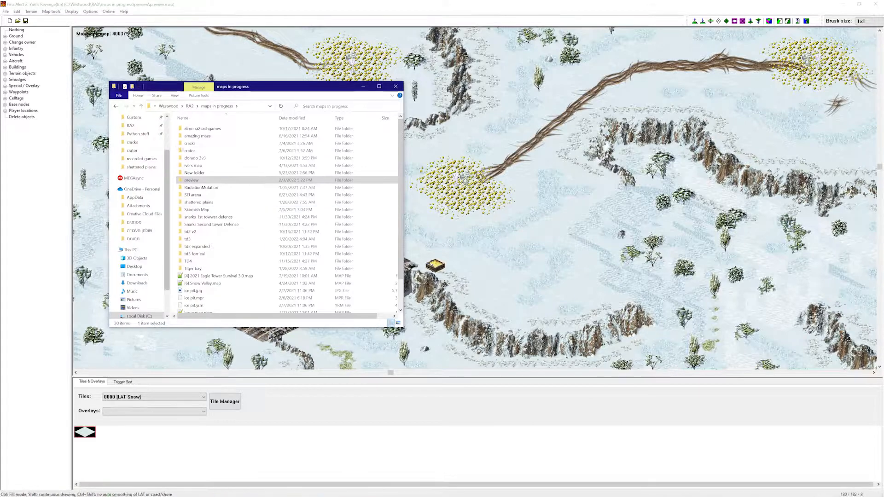
double_click(201, 180)
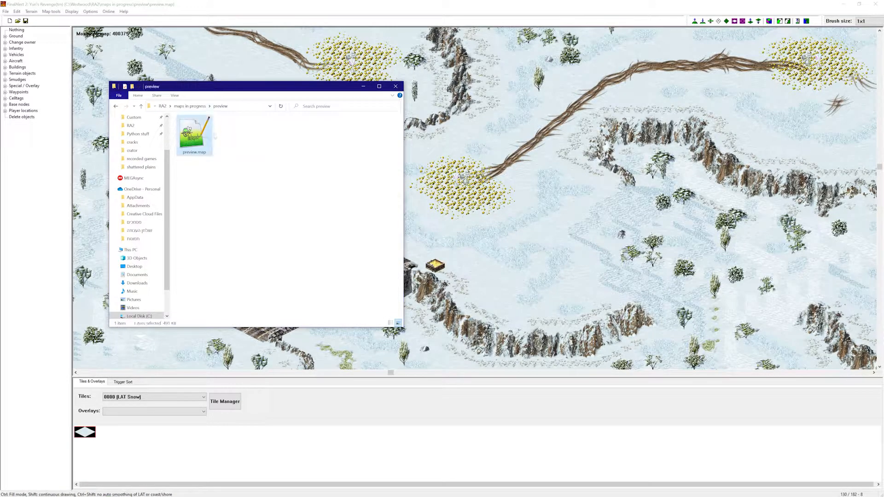
Step: Launch CNCMaps.Renderer.GUI.exe from the RA2 Map Renderer folder and place its window beside the folder window
click(190, 106)
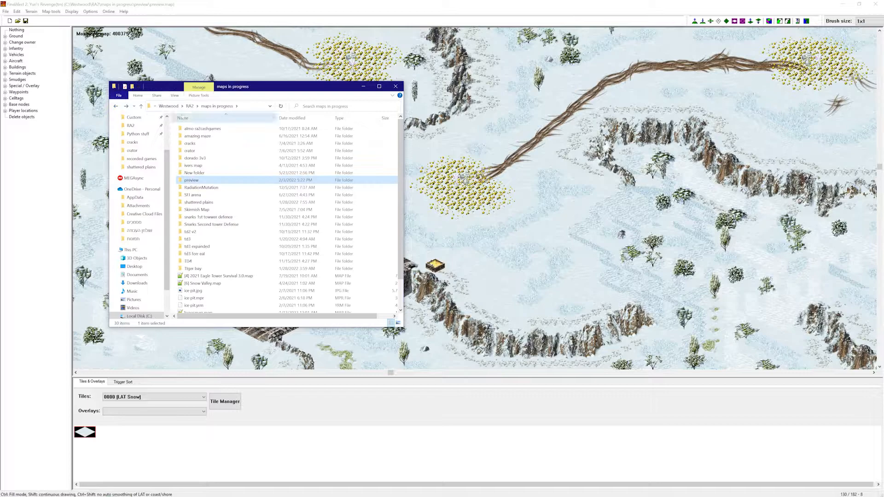
click(190, 107)
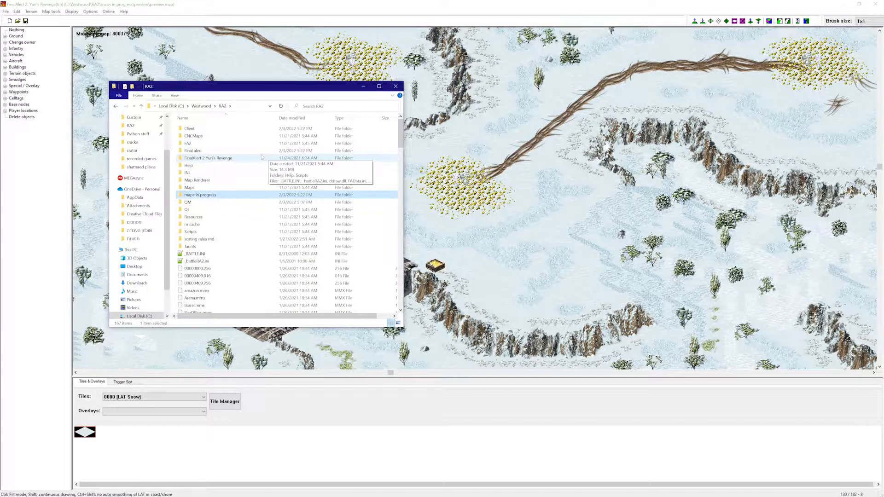
click(232, 181)
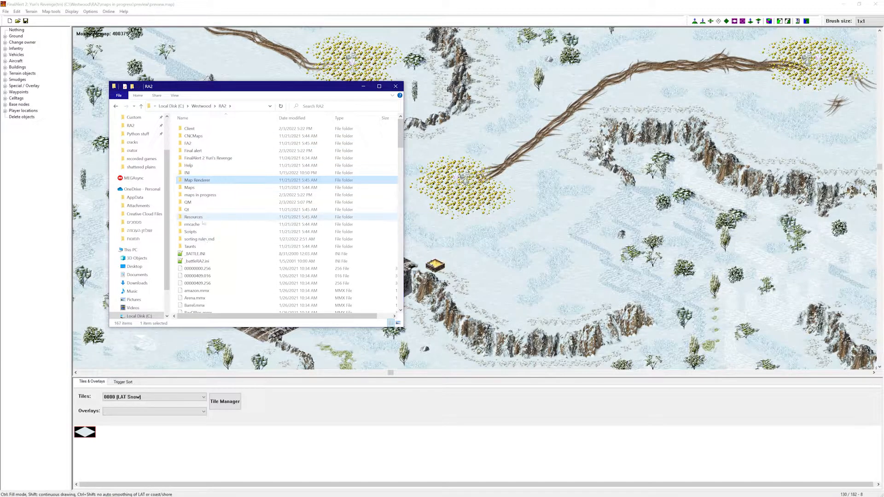
double_click(207, 180)
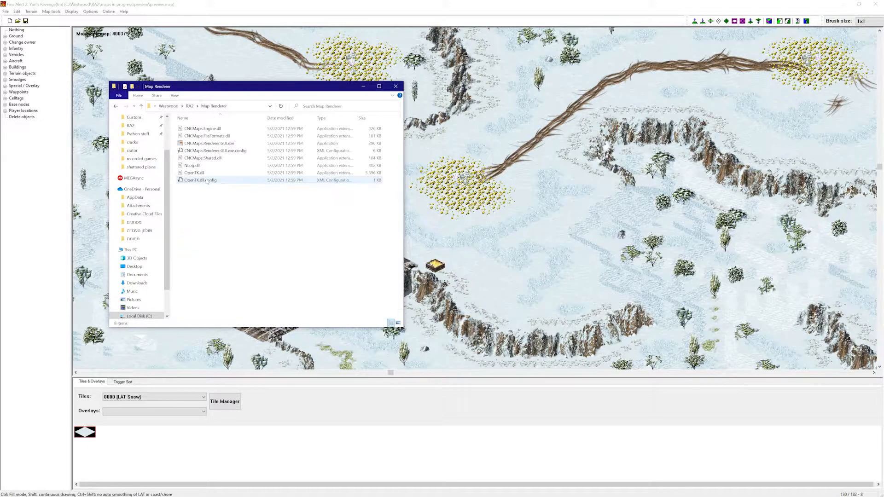
double_click(215, 144)
drag(611, 113, 572, 104)
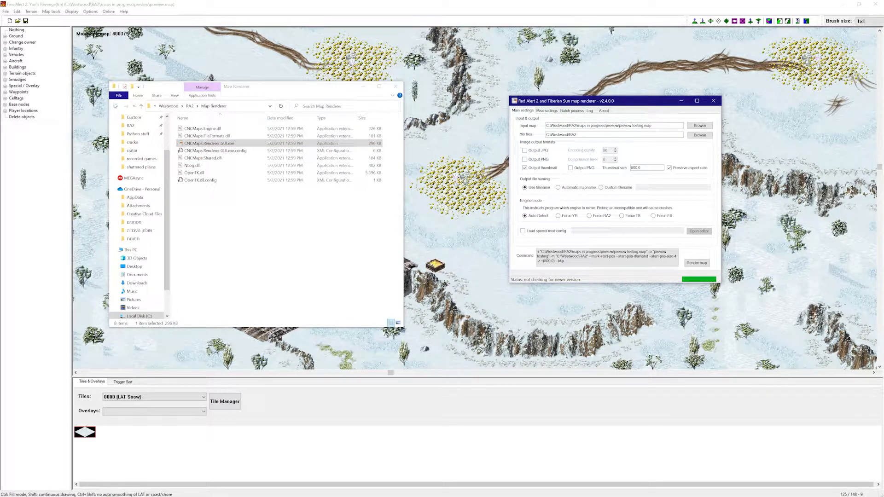
Step: Return File Explorer to the preview folder inside maps in progress
click(115, 105)
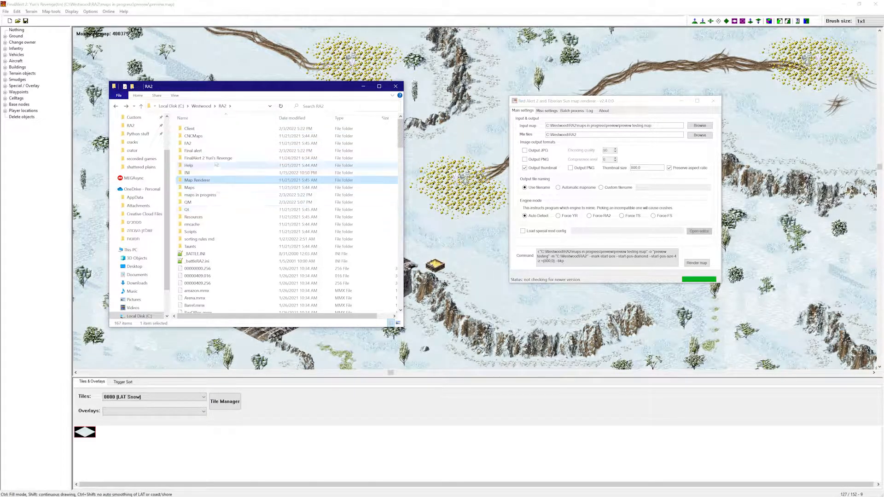
double_click(218, 195)
double_click(224, 181)
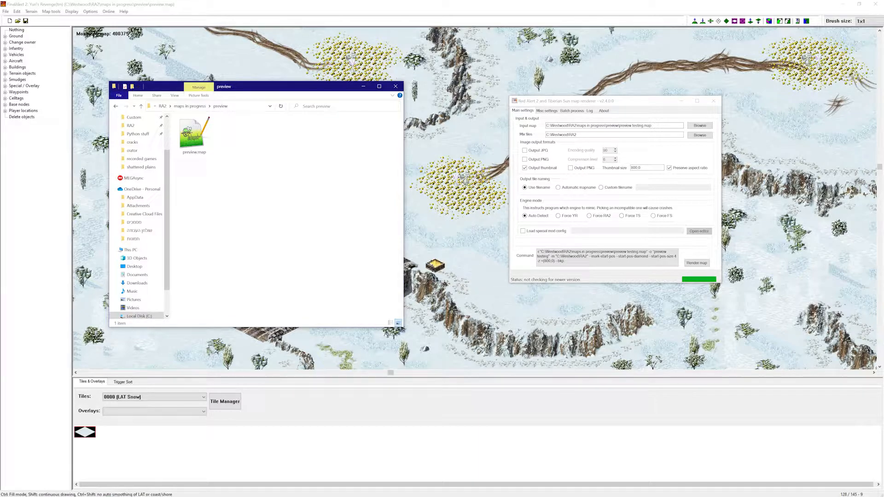
Step: Choose the C:\Westwood\RA2 folder as the mix files directory in the map renderer
click(599, 135)
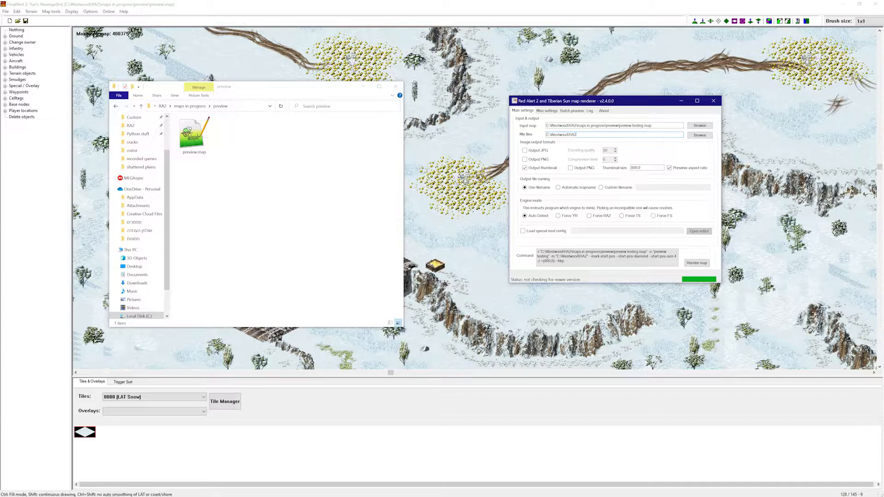
click(695, 135)
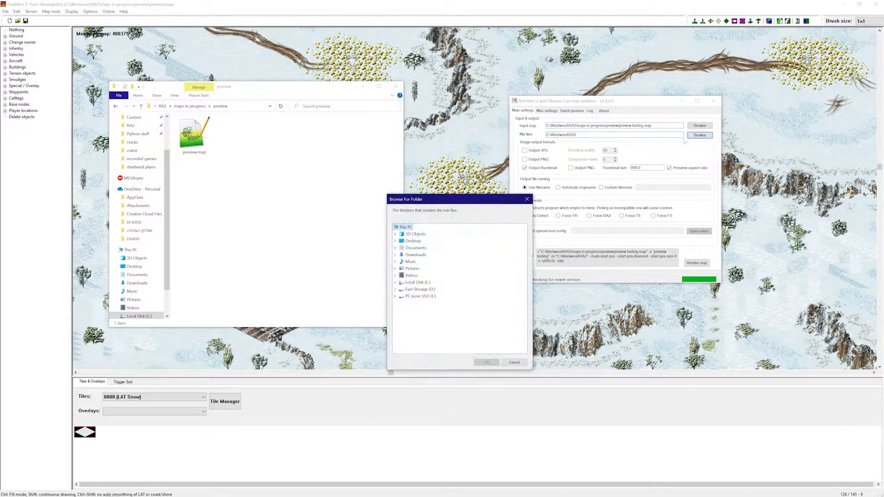
double_click(415, 283)
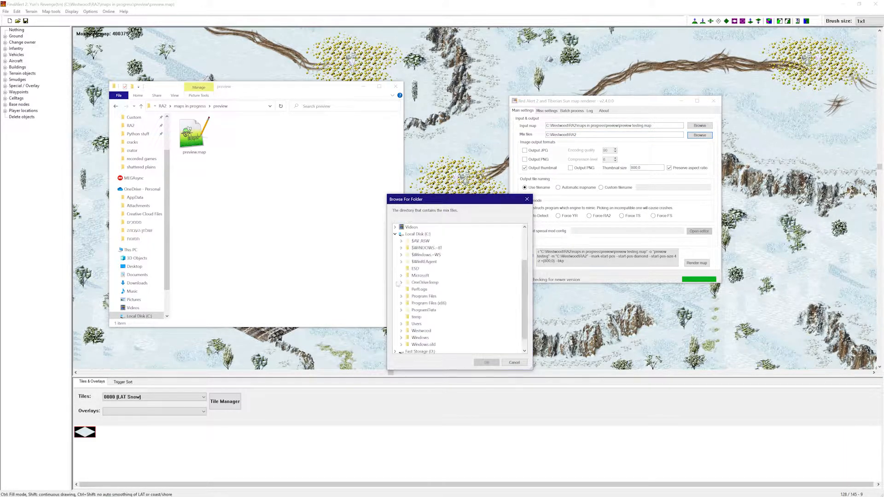
scroll(439, 281, down, 1)
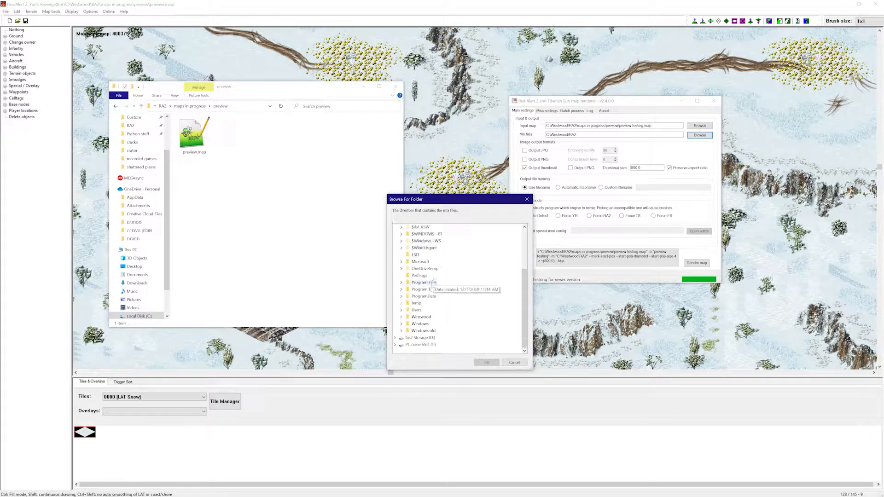
double_click(422, 316)
double_click(427, 317)
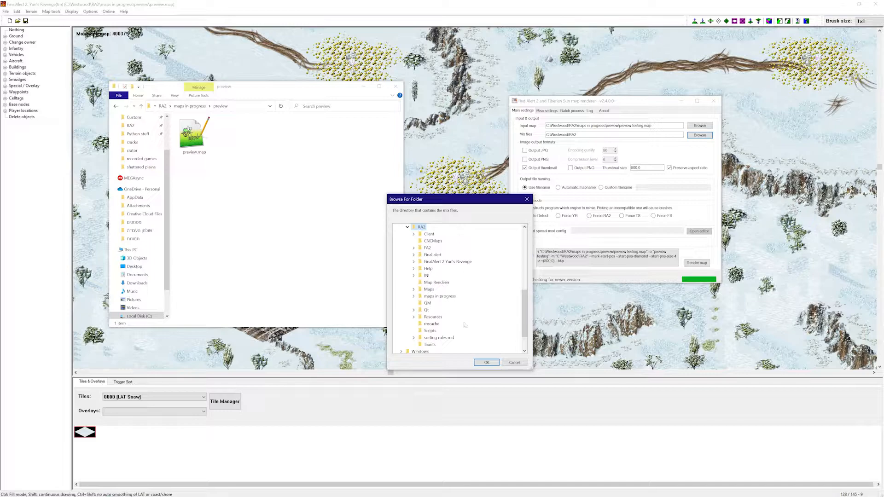
click(486, 363)
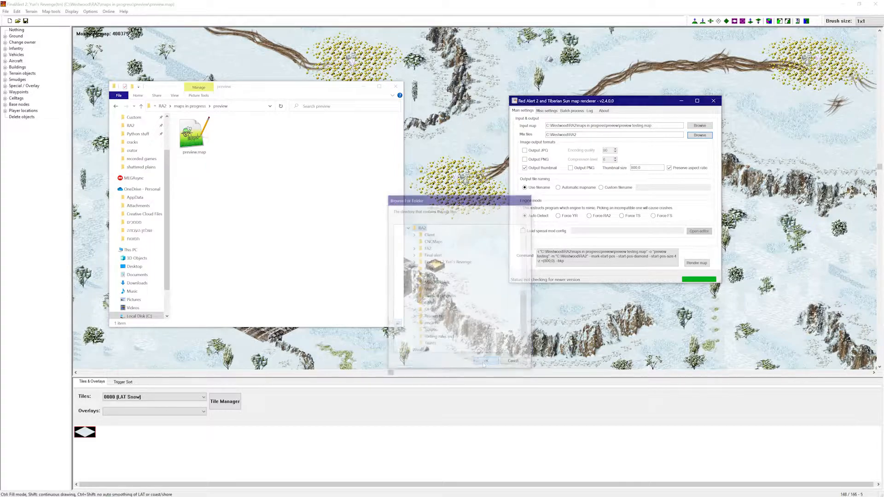
double_click(592, 133)
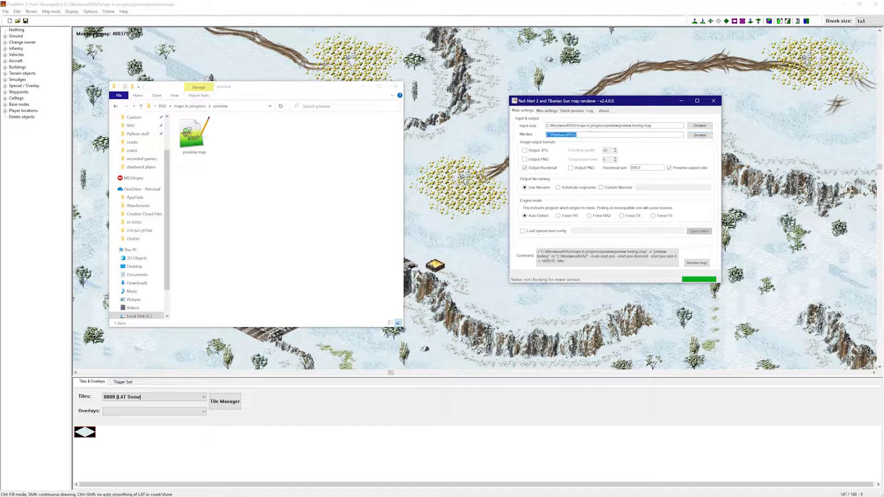
Step: Switch the image output from thumbnail to PNG and enable replacing the map preview with a thumbnail of the resulting image
click(530, 169)
click(540, 160)
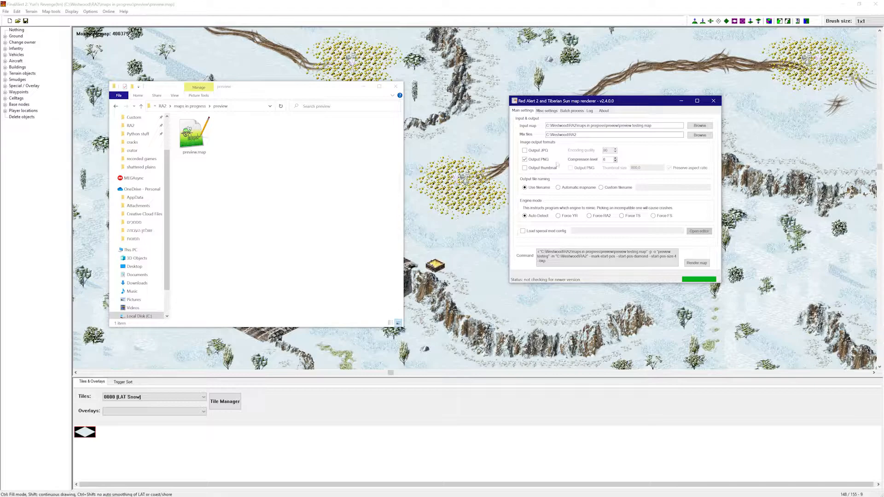
click(548, 111)
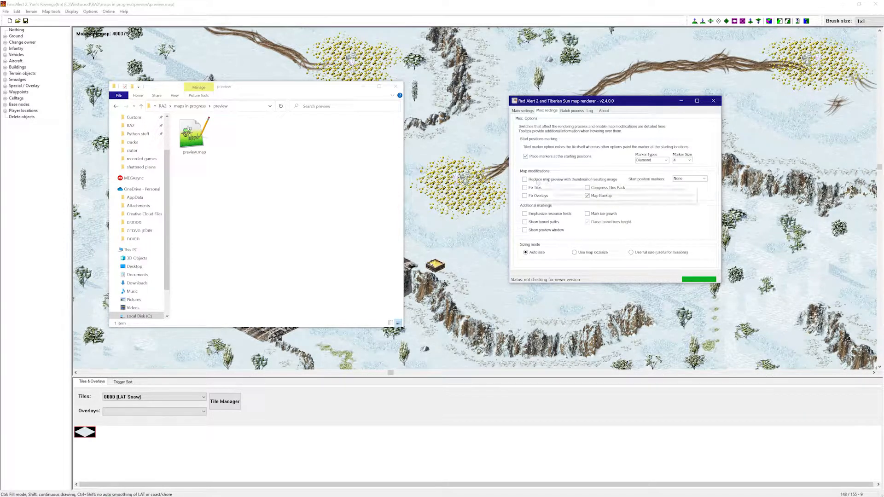
mouse_move(538, 183)
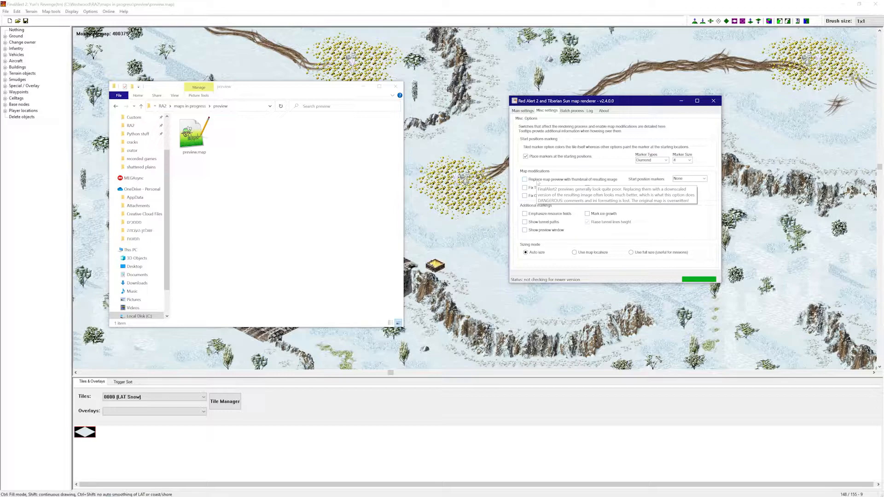
click(538, 183)
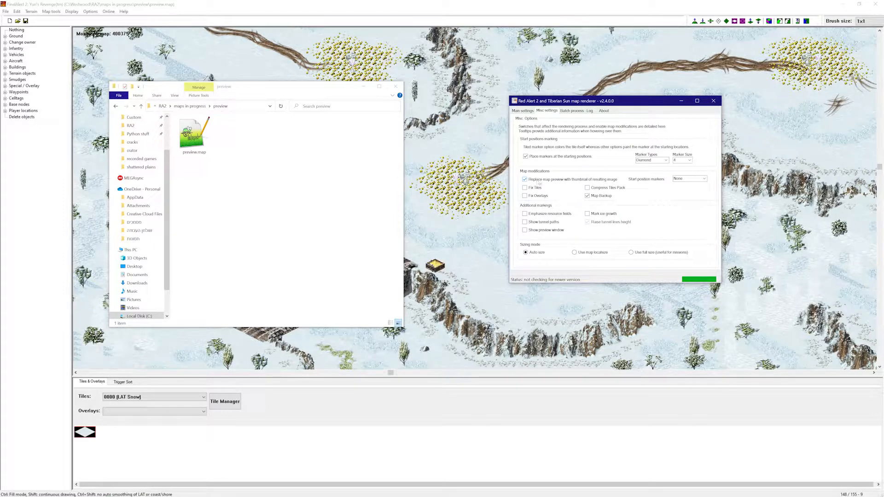
Step: Load preview.map from the preview folder as the input map and render it
click(525, 110)
drag(197, 137, 567, 128)
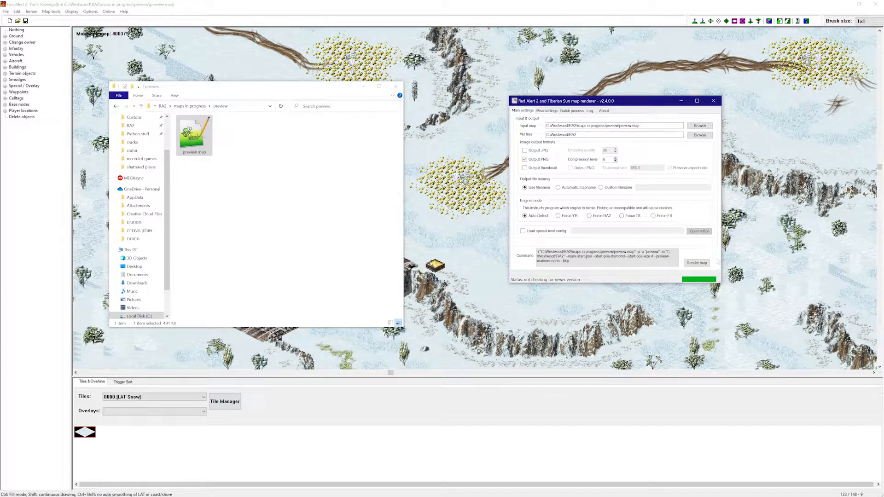
click(697, 263)
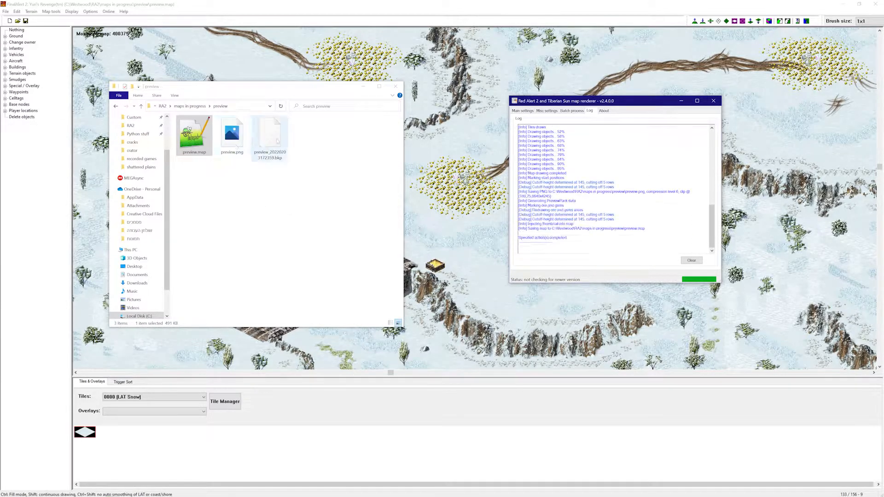
Step: View the rendered preview.png full size and close the image viewer
click(232, 141)
double_click(231, 142)
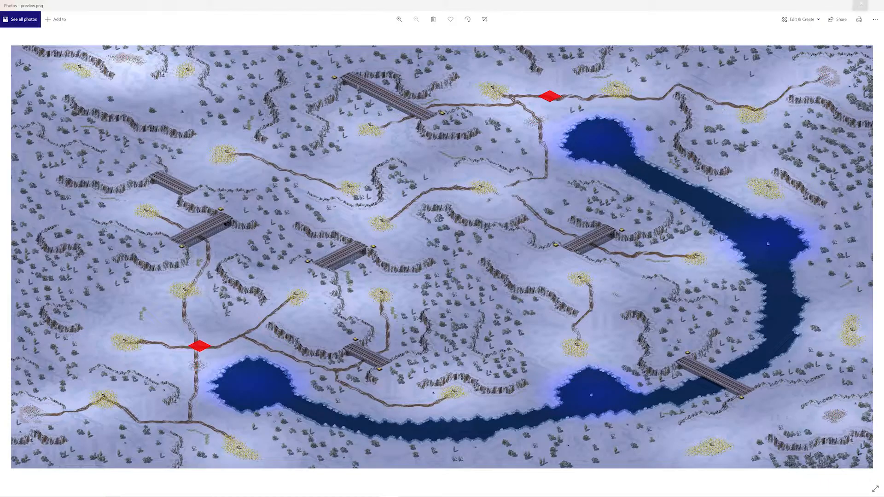
click(874, 6)
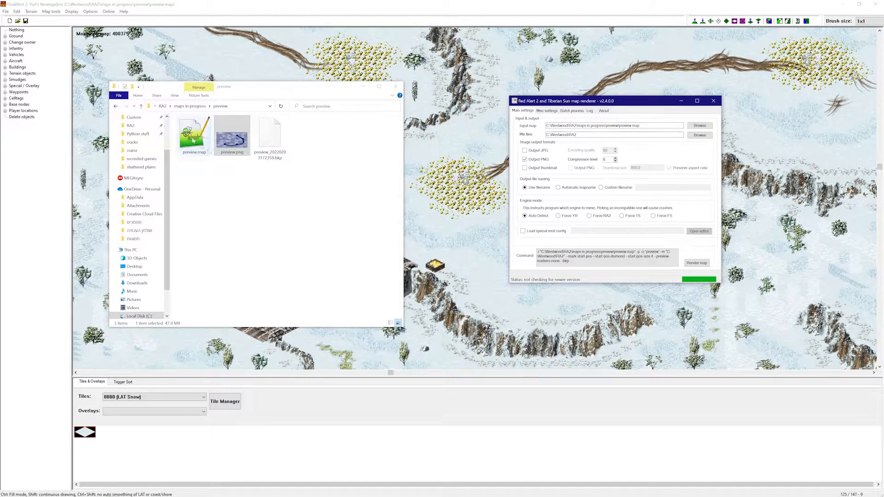
Step: Copy the rendered preview.map into the Maps\Custom folder, replacing the existing file
click(194, 136)
key(ctrl+c)
click(134, 117)
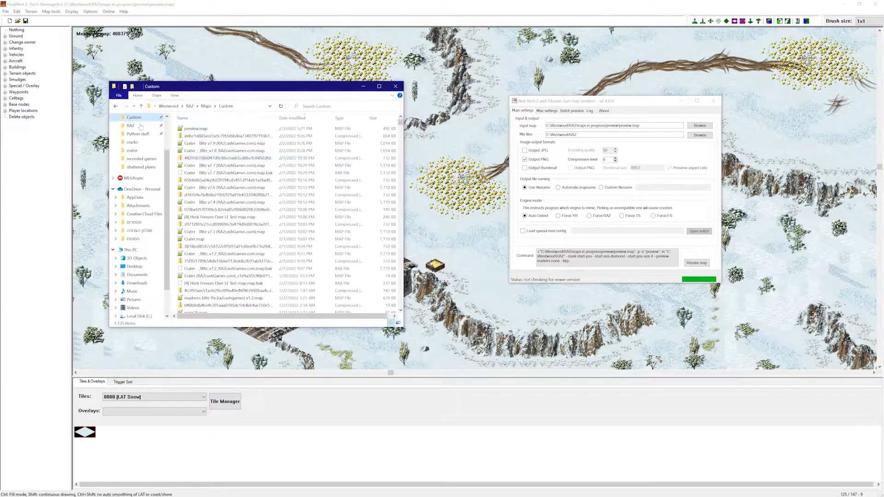
key(ctrl+v)
click(410, 236)
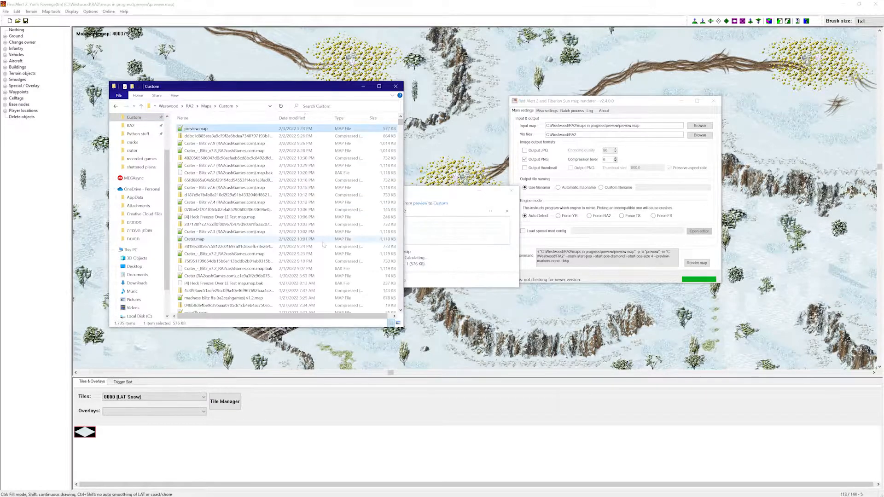
Step: Switch to YR Client, resend the last chat command to reload the custom map, and select the second preview entry
click(83, 490)
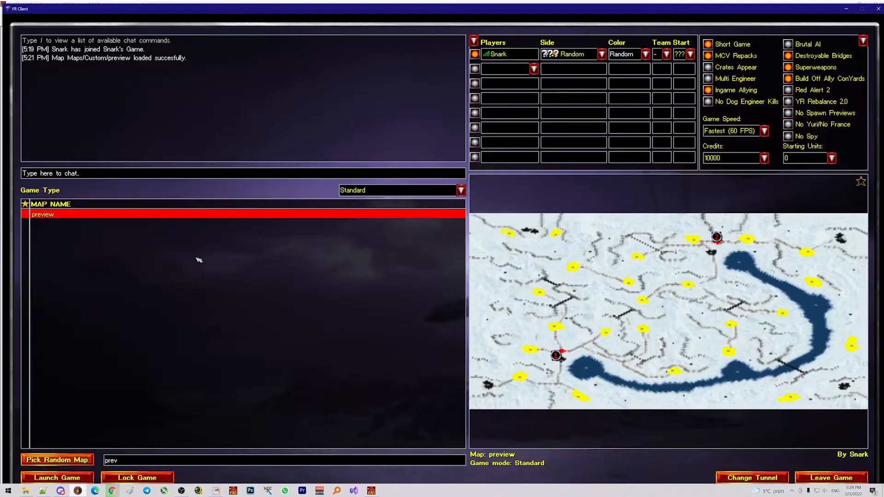
click(119, 171)
key(Up)
key(Return)
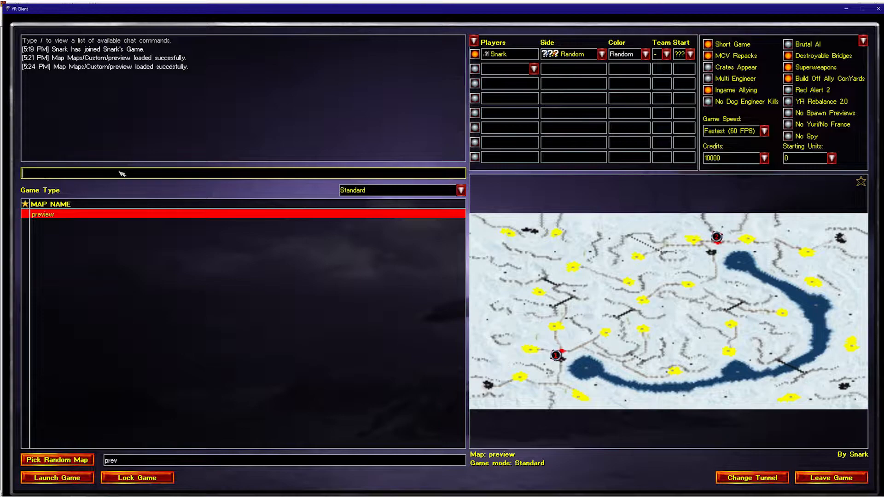
click(193, 461)
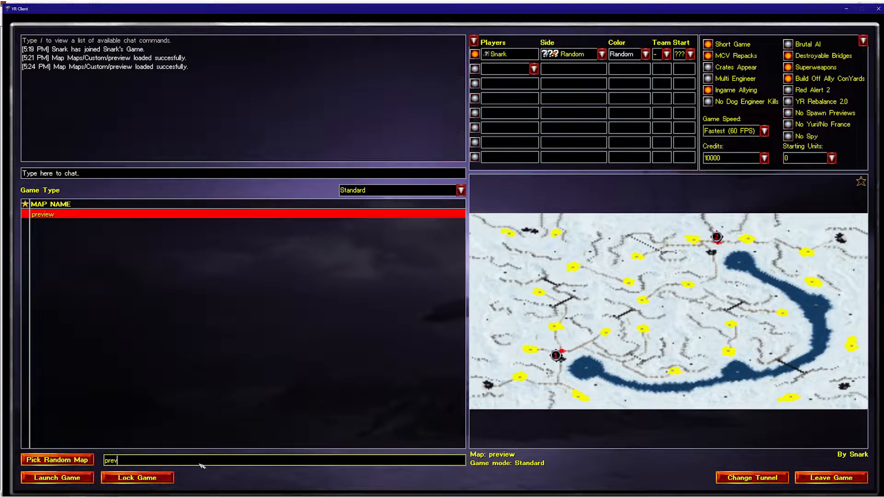
click(90, 224)
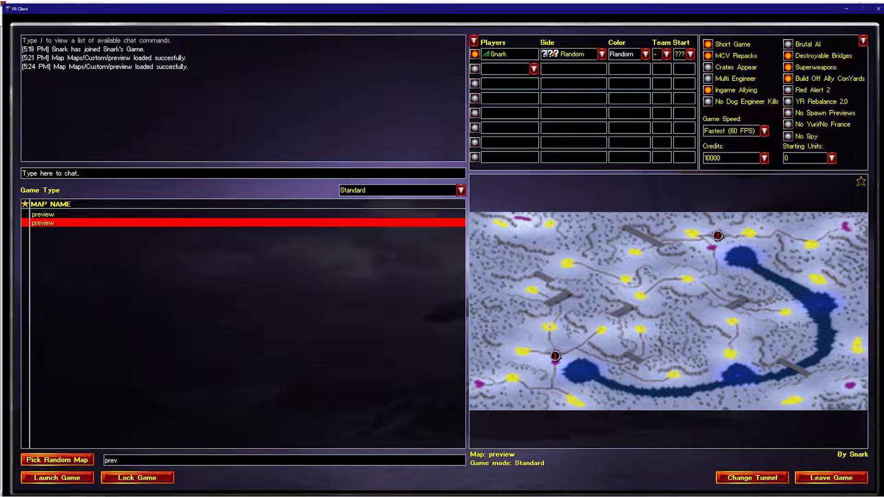
Step: Bring the map renderer and File Explorer back over the client and return to the preview folder in maps in progress
key(alt+Tab)
click(492, 191)
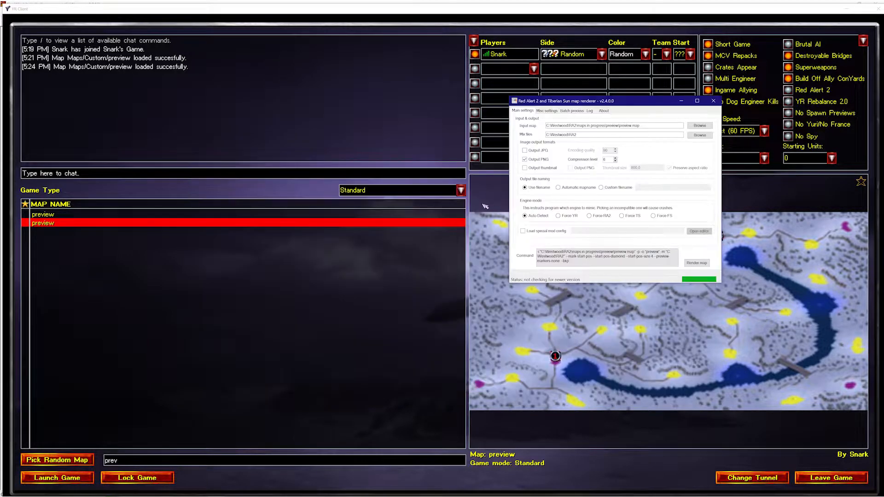
click(8, 490)
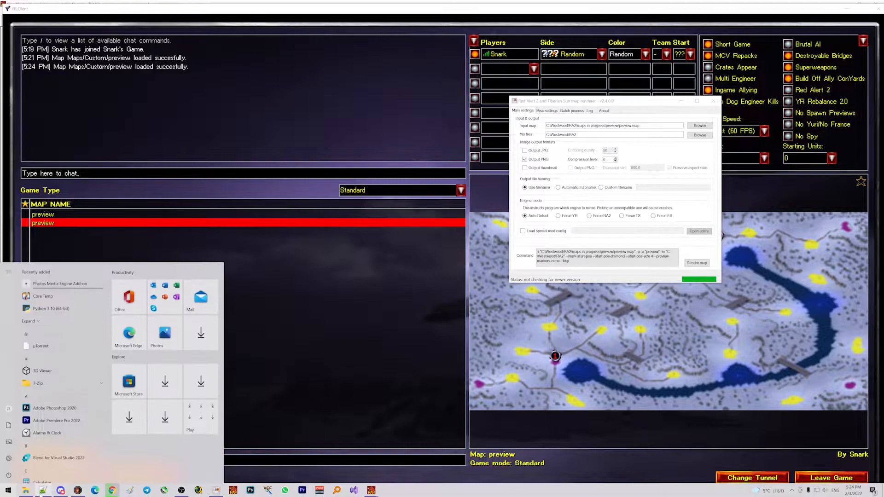
click(26, 490)
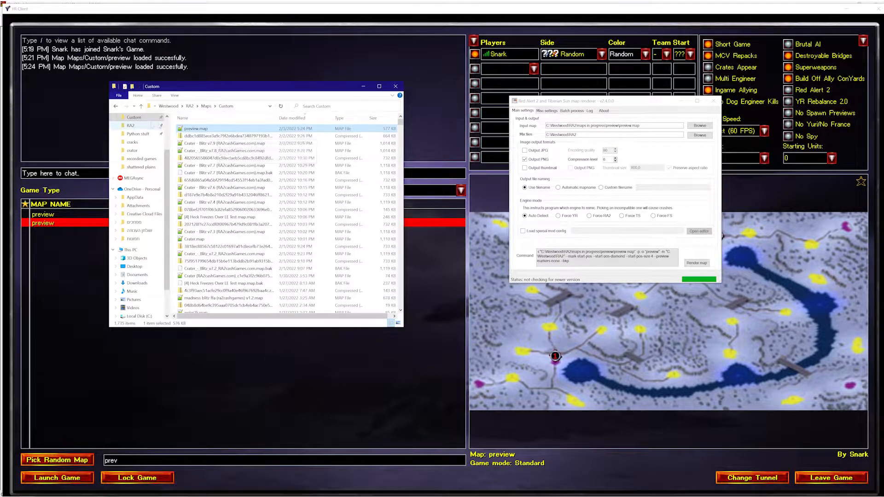
key(alt+Left)
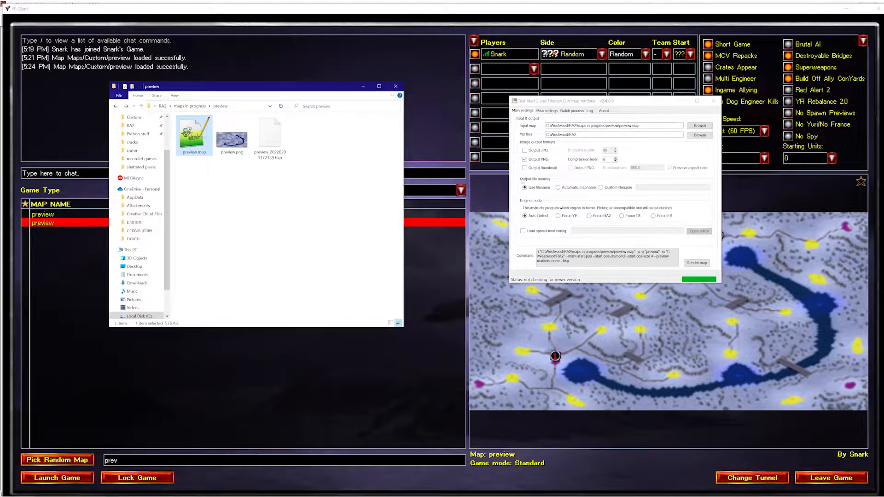
Step: Enable JPG output alongside PNG in the map renderer and render preview.map again
click(535, 151)
click(535, 151)
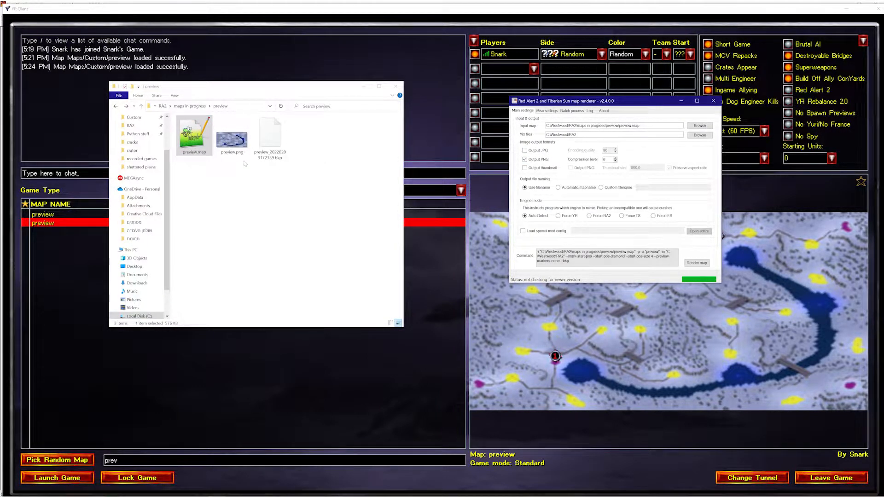
click(232, 139)
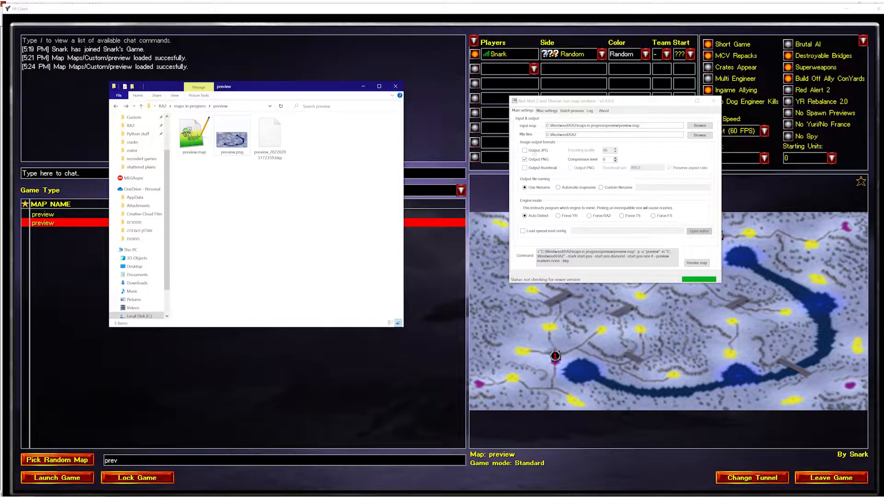
click(535, 151)
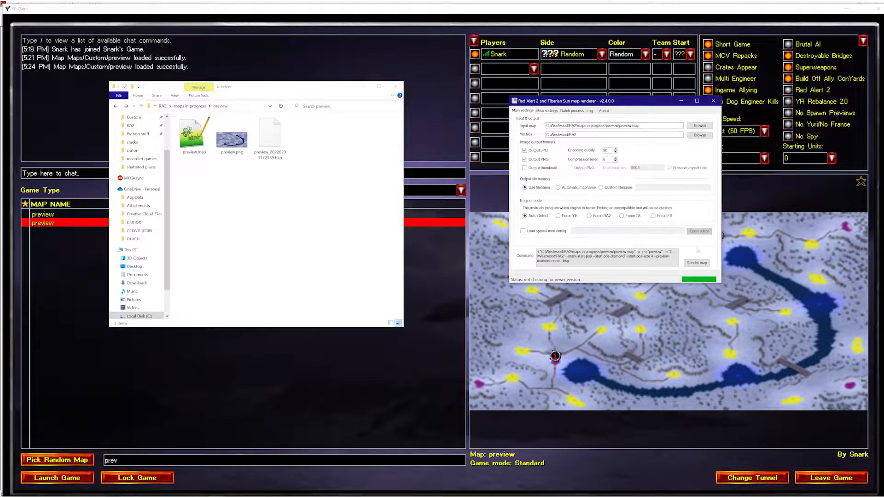
click(696, 263)
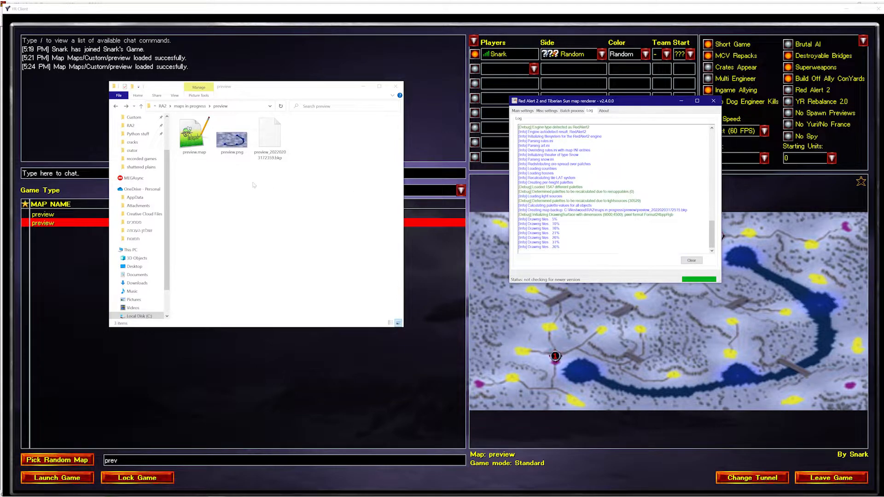
Step: Compare the file sizes of preview.jpg and preview.png in the preview folder
click(194, 139)
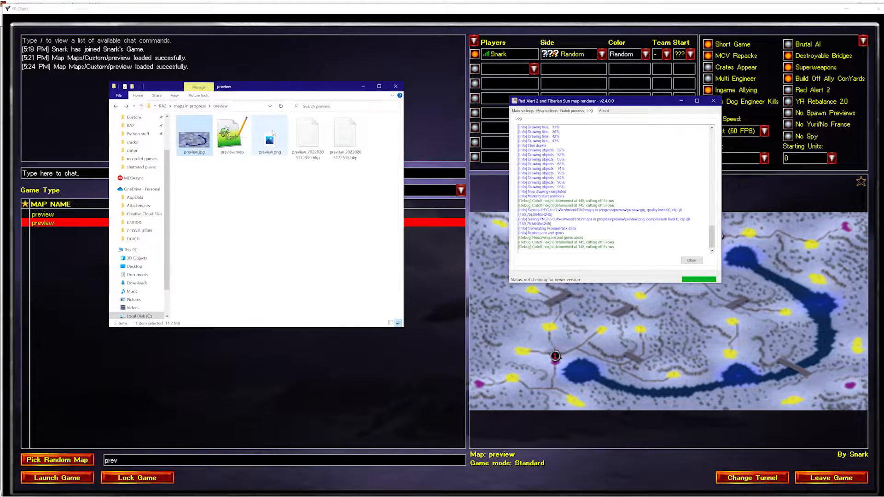
click(273, 133)
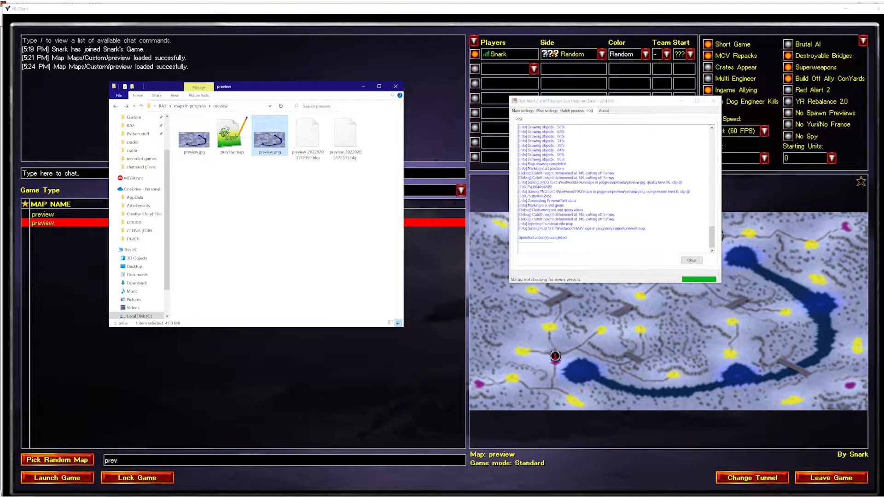
click(521, 112)
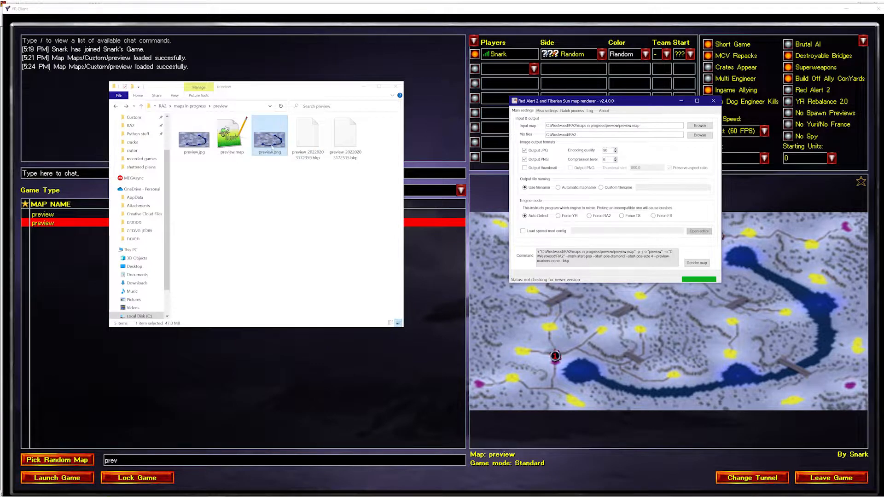
click(194, 141)
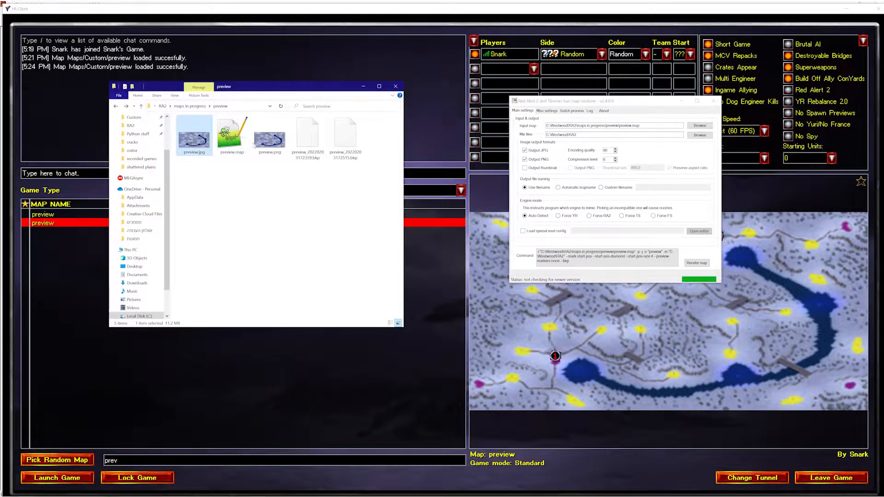
key(Right)
key(Right)
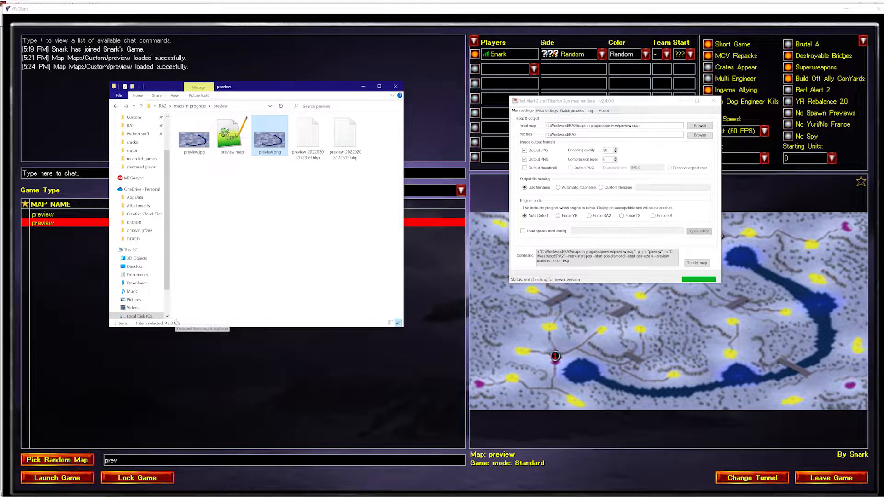
Step: Enable thumbnail output in the map renderer's image output formats
click(534, 169)
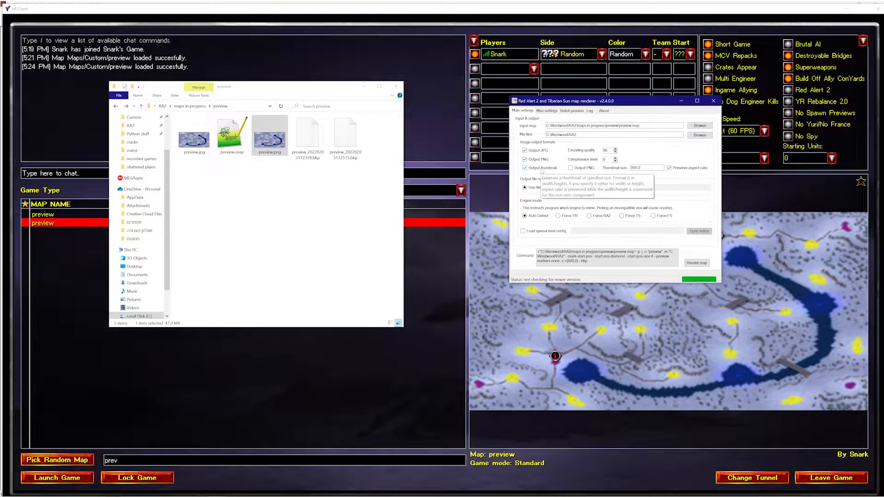
Step: Turn off thumbnail output, render the map under the custom filename fred, and select fred.png in the preview folder
click(543, 171)
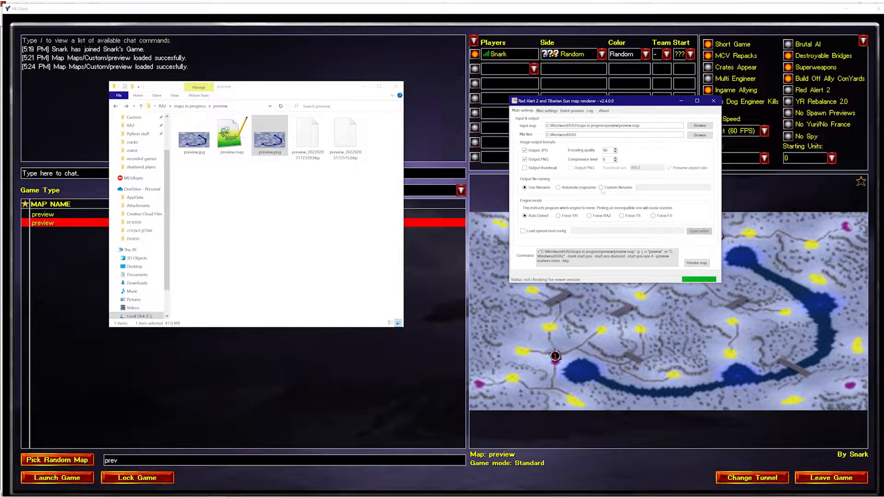
click(573, 188)
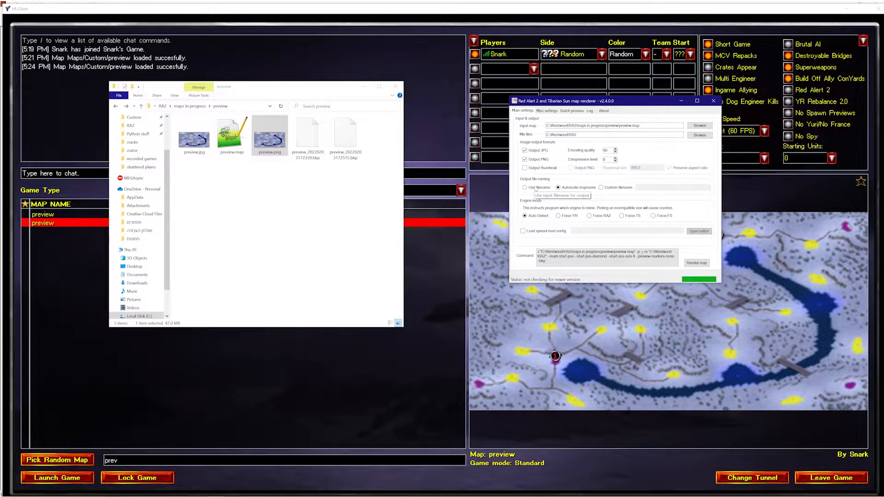
click(618, 188)
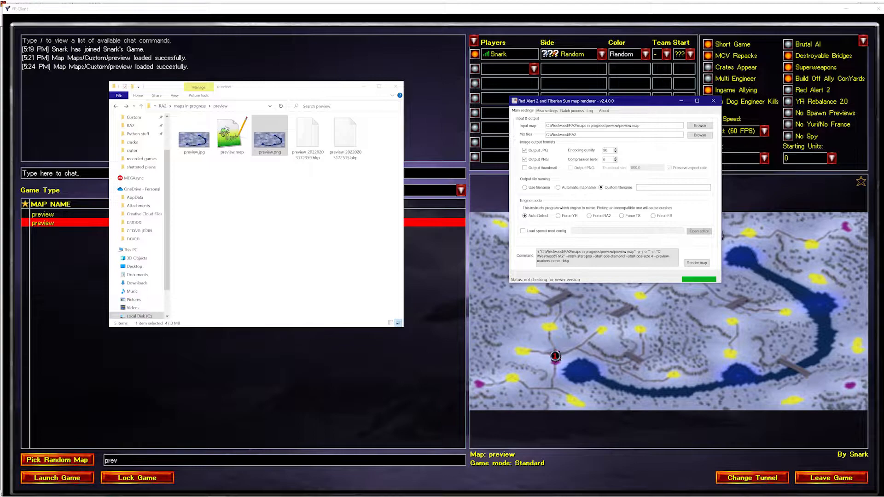
text(fred)
click(697, 263)
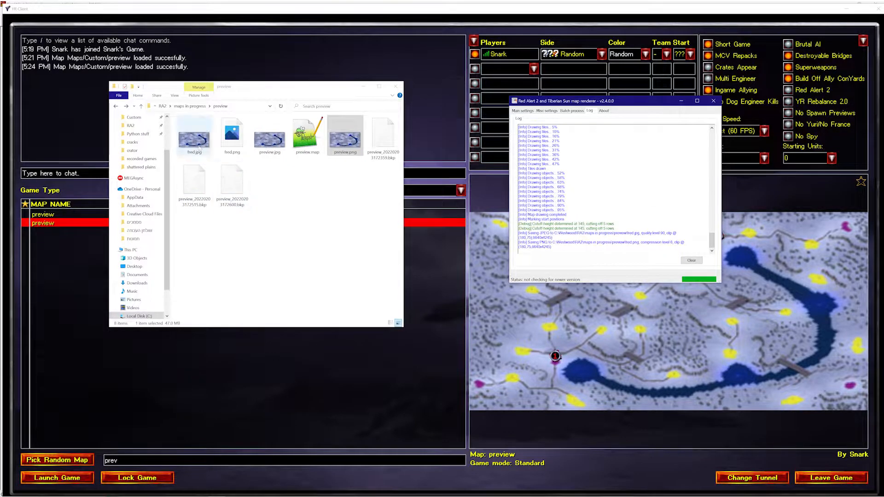
click(232, 137)
Step: Review the renderer's start position marking options and examine the markers in preview.jpg
click(525, 118)
click(530, 112)
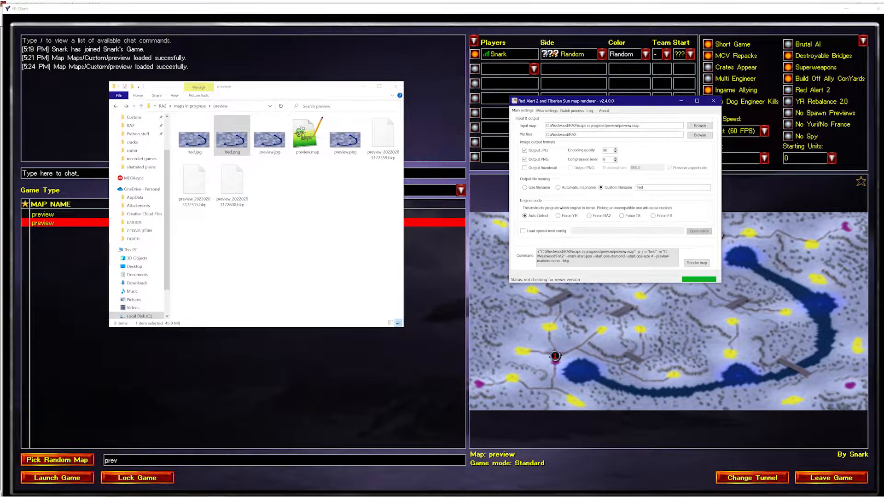
key(ctrl+Tab)
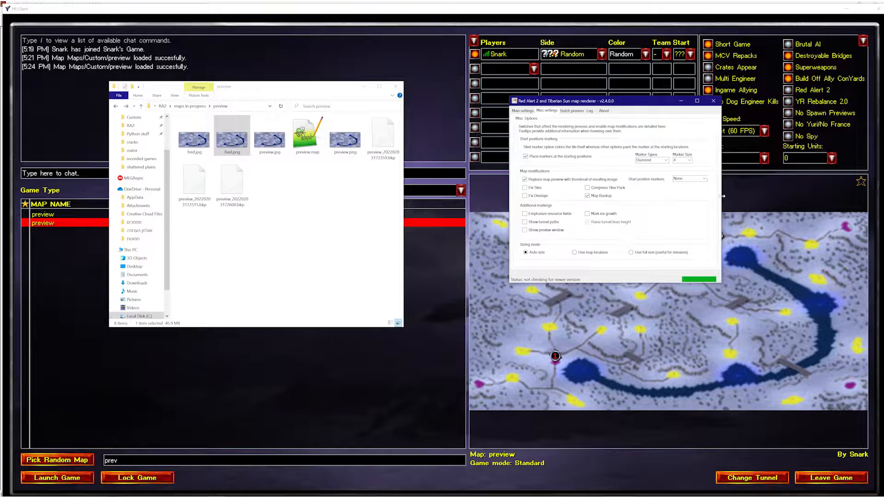
click(254, 139)
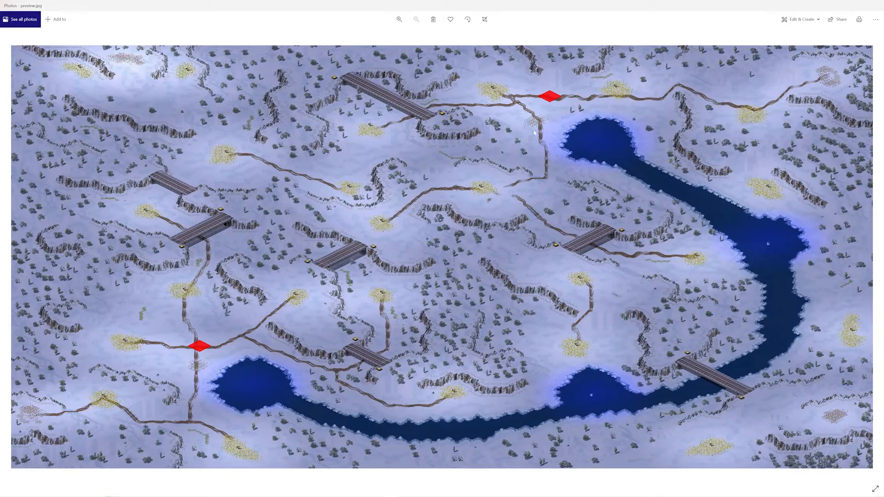
click(876, 6)
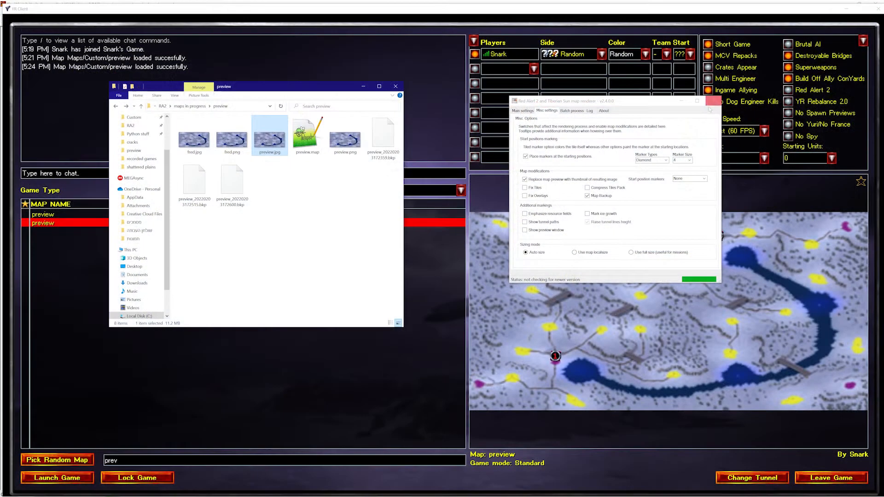
Step: Render the map under its input filename with starting position markers turned off, and view preview.jpg
click(554, 158)
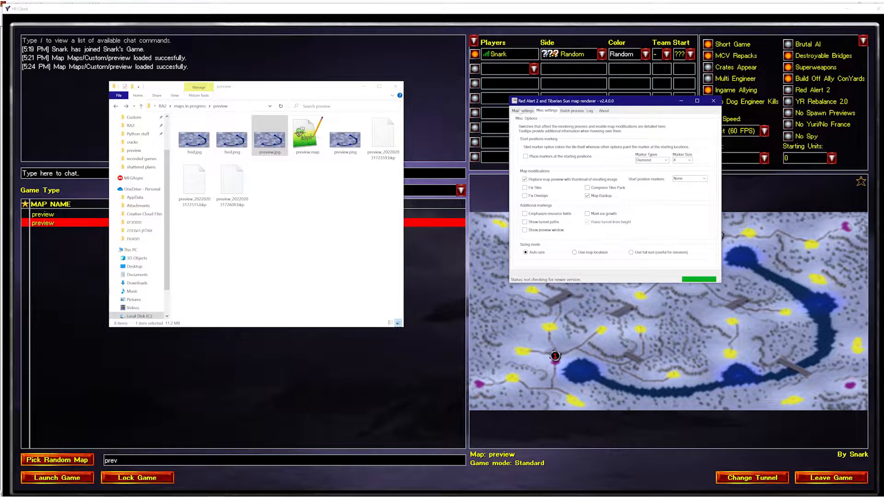
click(522, 111)
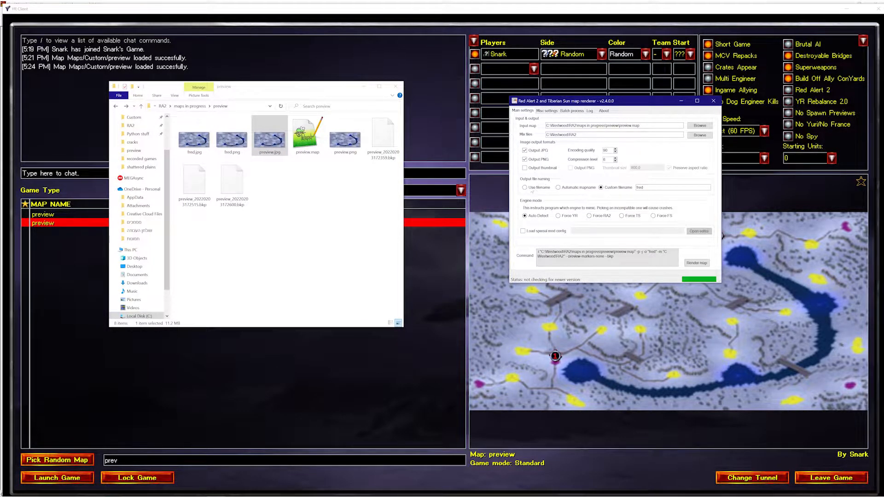
click(697, 263)
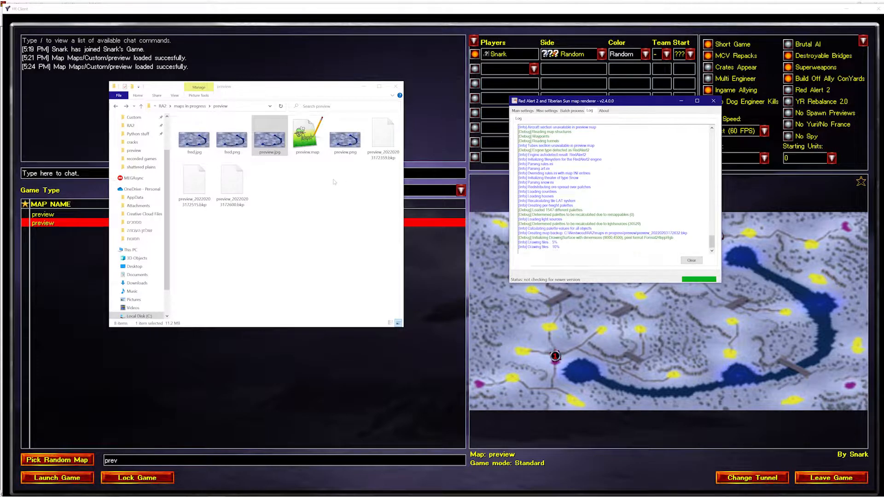
click(297, 172)
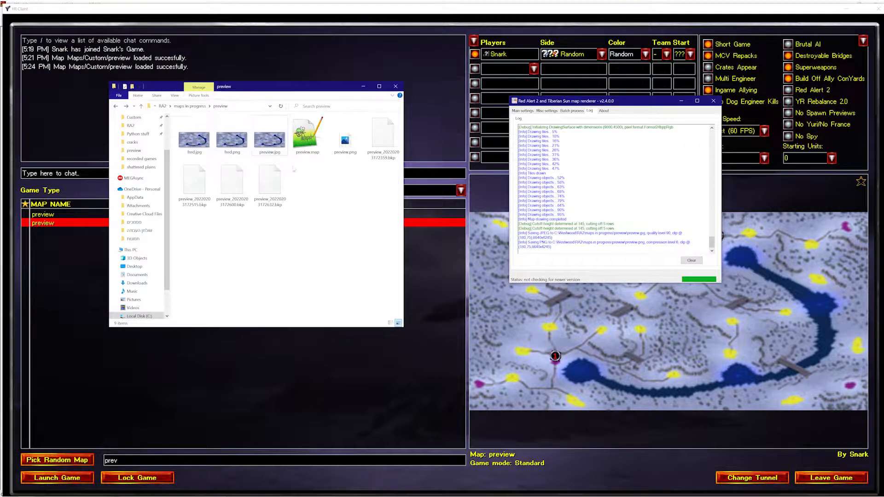
double_click(270, 139)
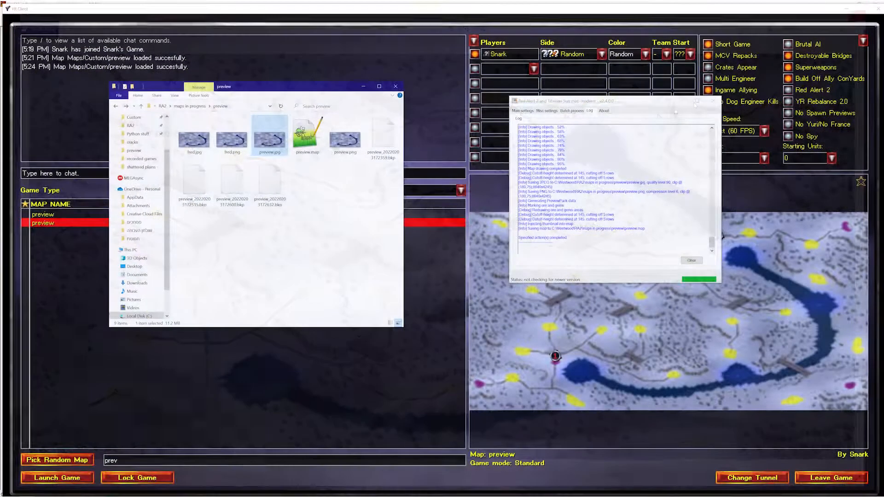
click(874, 6)
Step: Re-enable markers at the starting positions, set the marker type to Starred and render the map
click(553, 118)
click(544, 111)
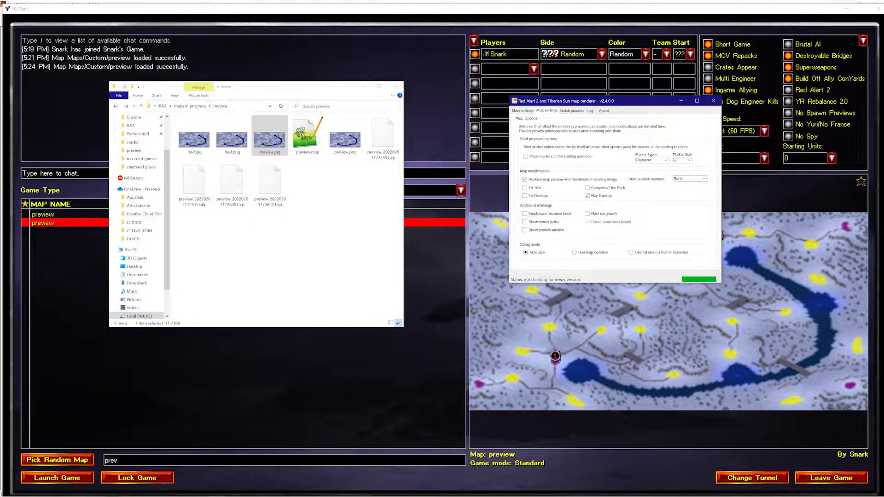
click(666, 161)
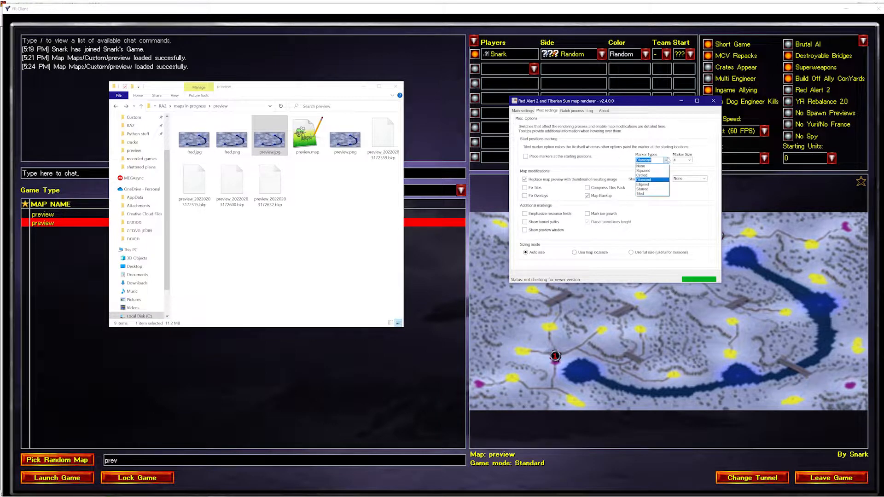
click(665, 160)
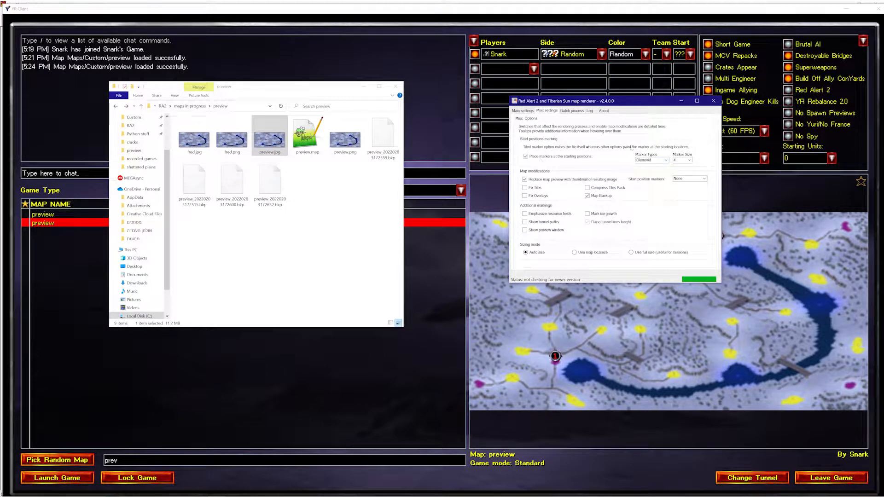
click(660, 160)
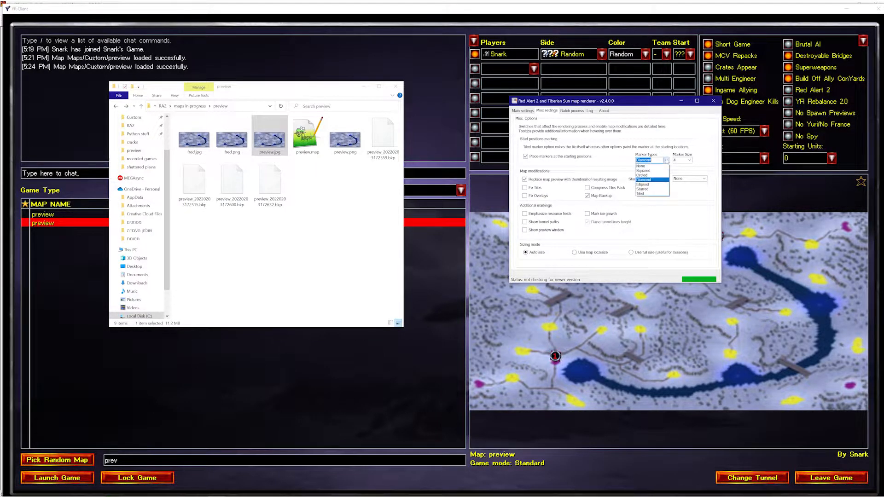
click(653, 190)
click(523, 111)
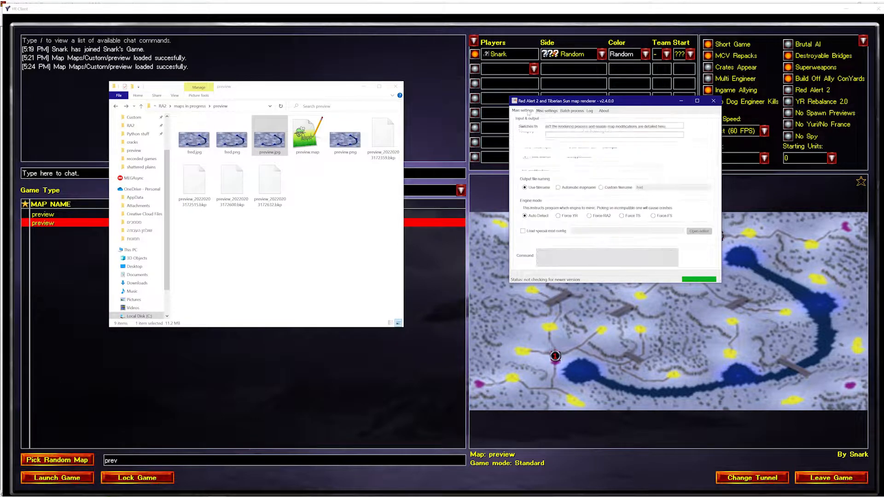
click(696, 261)
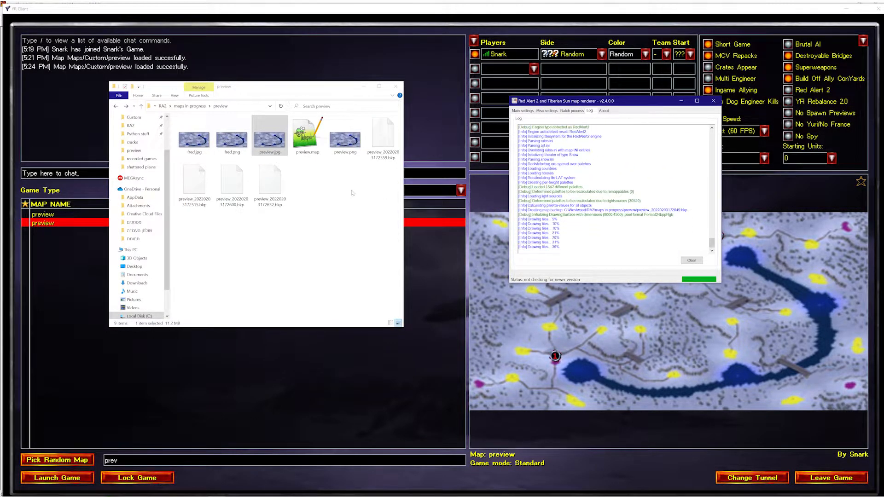
Step: Examine the star markers in preview.jpg and dismiss the renderer's bug report prompt
click(270, 139)
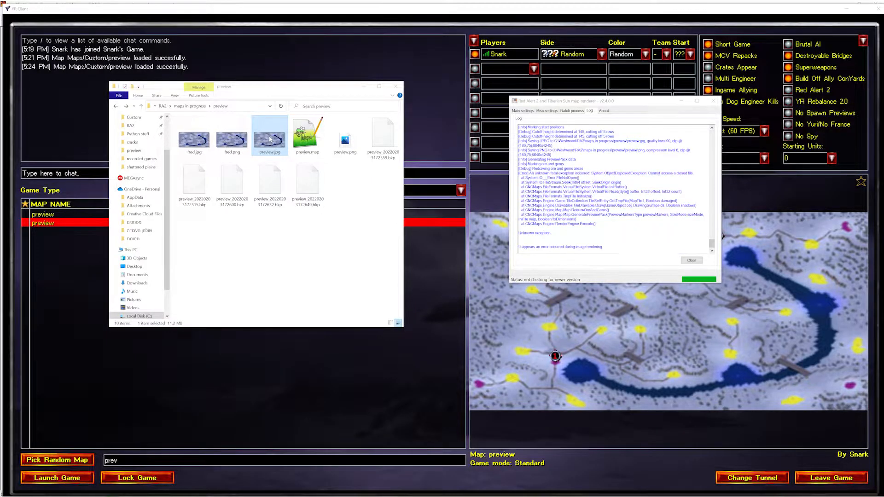
double_click(270, 139)
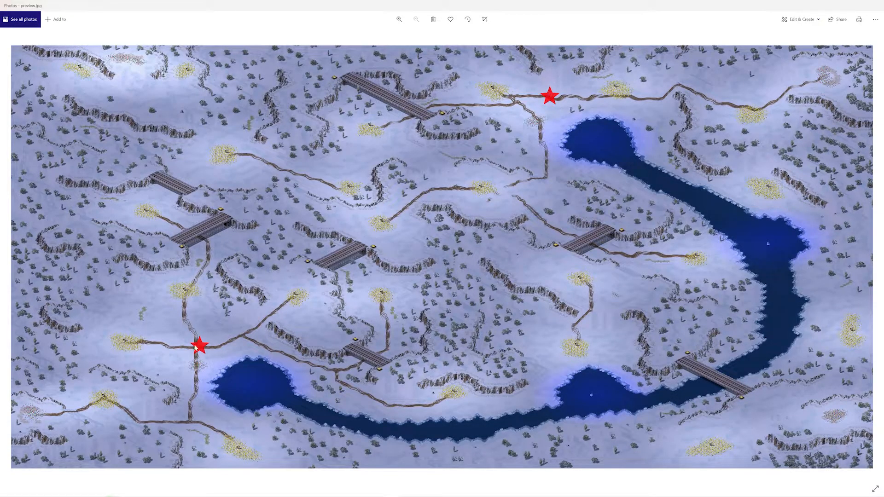
click(877, 5)
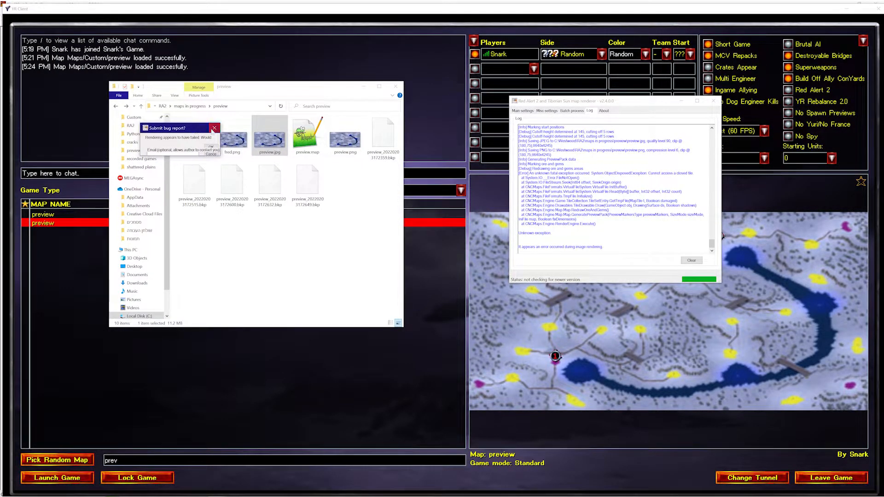
Step: Set the start position marker size to 6 and render the map again
click(547, 111)
click(690, 161)
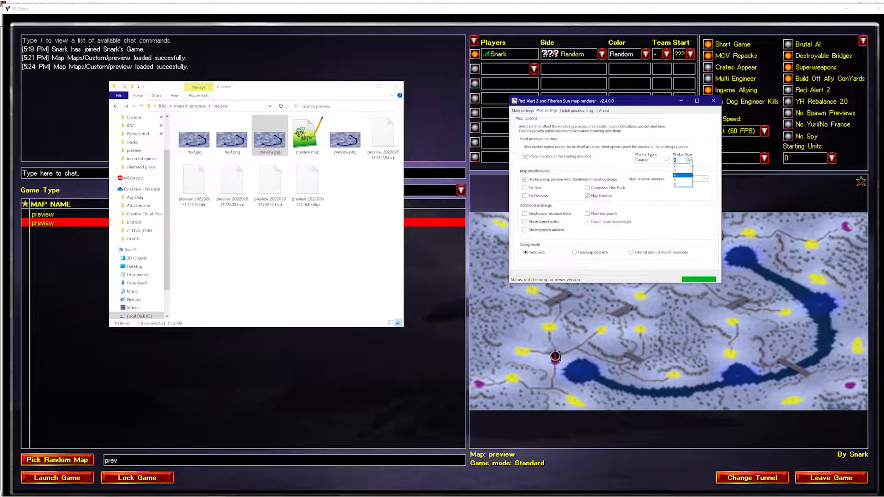
click(681, 180)
click(523, 112)
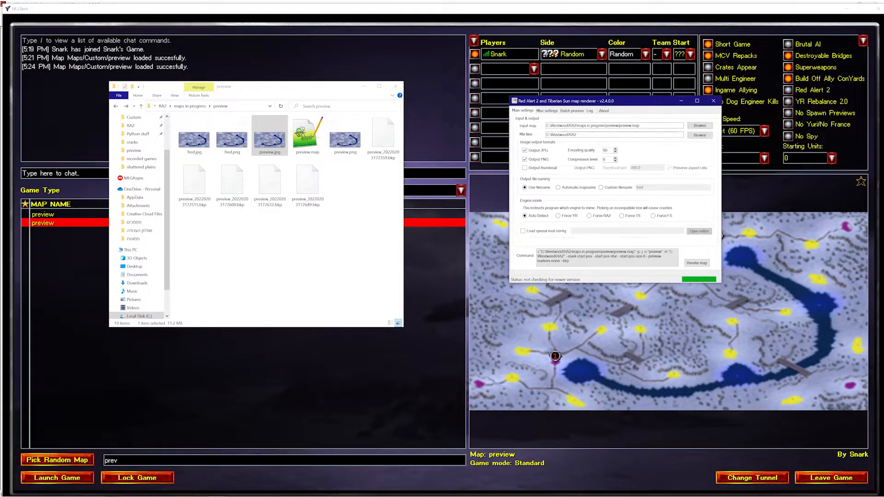
click(697, 263)
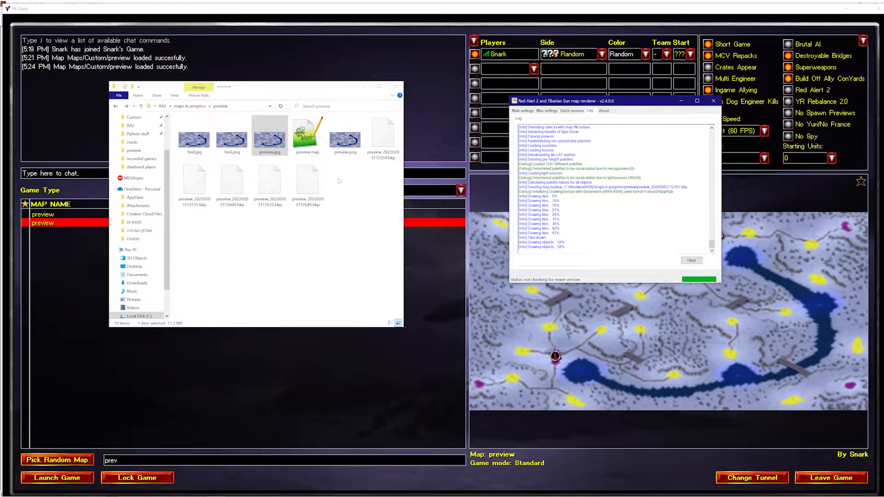
Step: View preview.jpg to check the size of the star markers
click(277, 144)
double_click(277, 144)
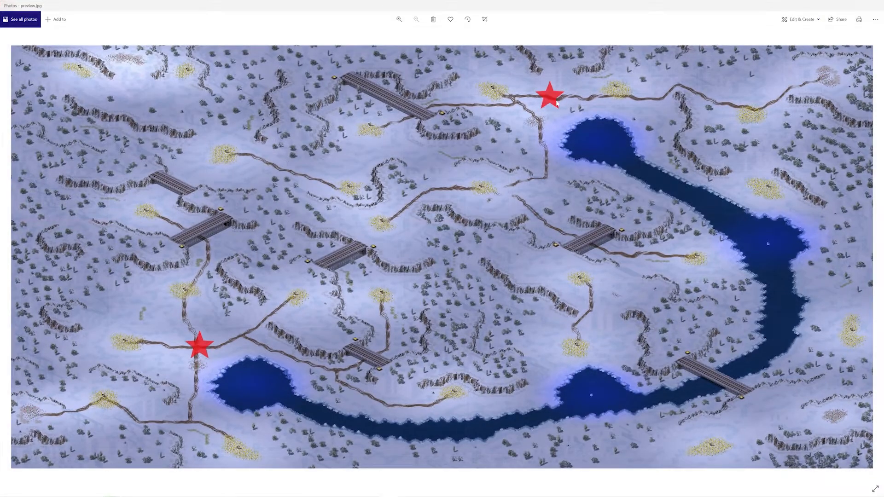
click(874, 5)
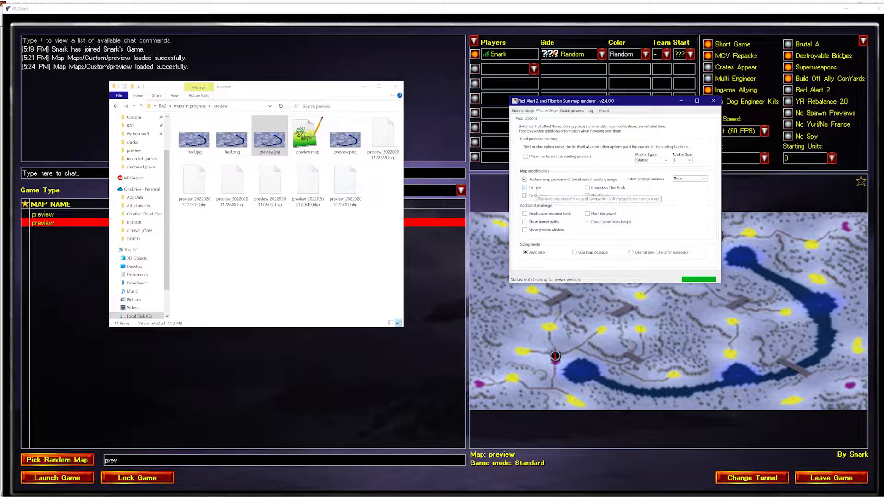
Step: Render the map with start markers off and Fix Tiles and Fix Overlays on, and view preview.jpg
click(523, 110)
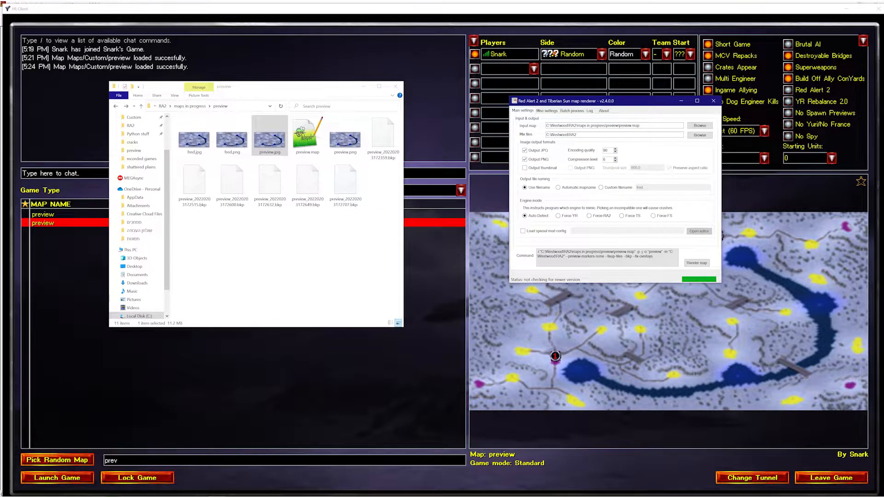
click(697, 263)
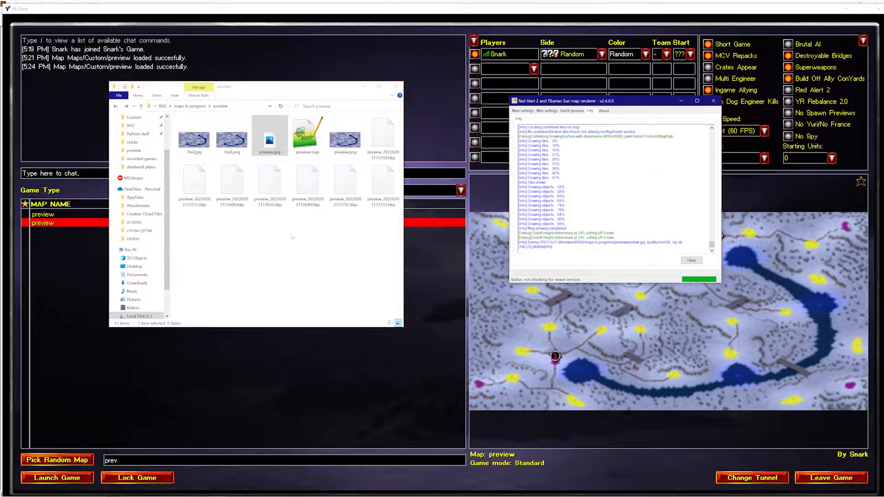
double_click(270, 138)
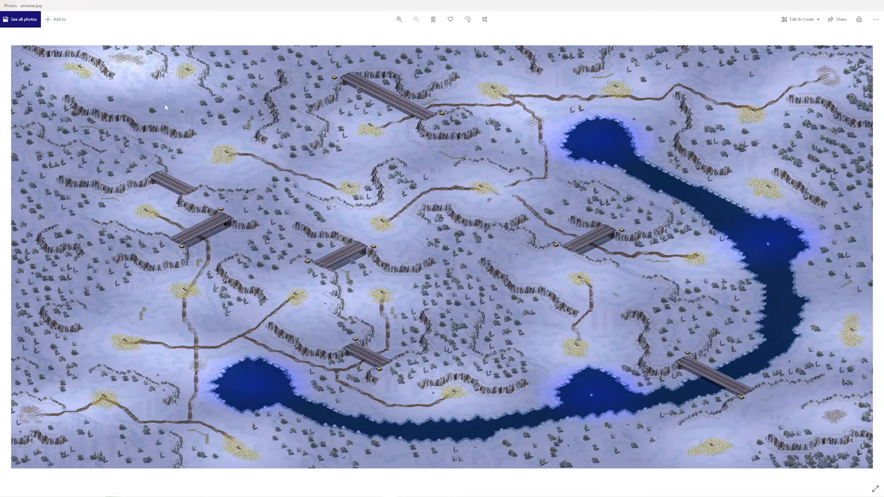
click(876, 4)
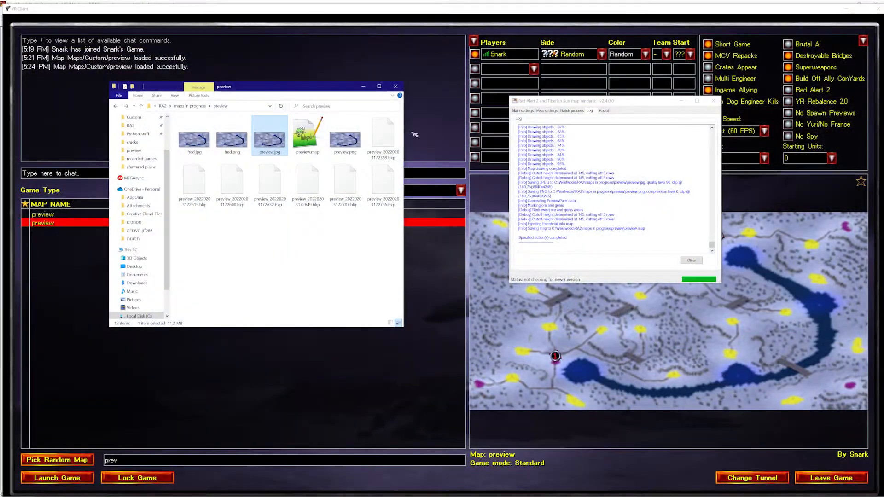
Step: Turn off Fix Tiles, Fix Overlays and Map Backup, enable Emphasize resource fields, and render the map
click(540, 111)
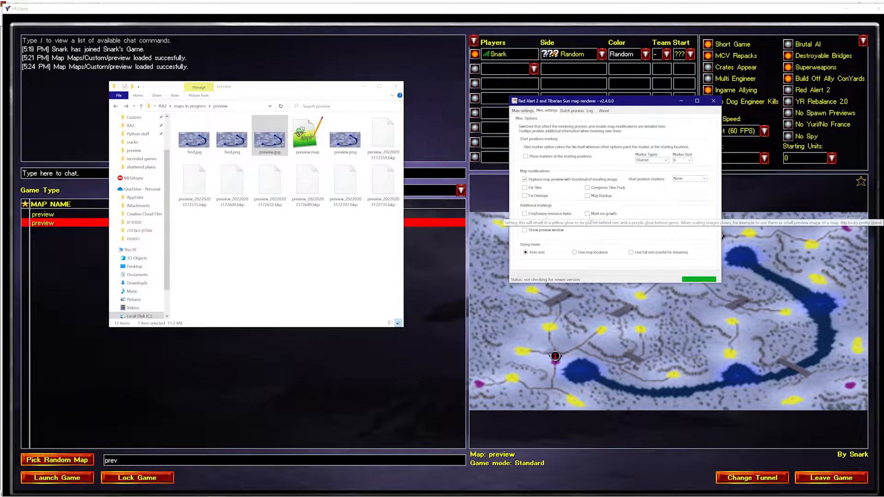
mouse_move(606, 217)
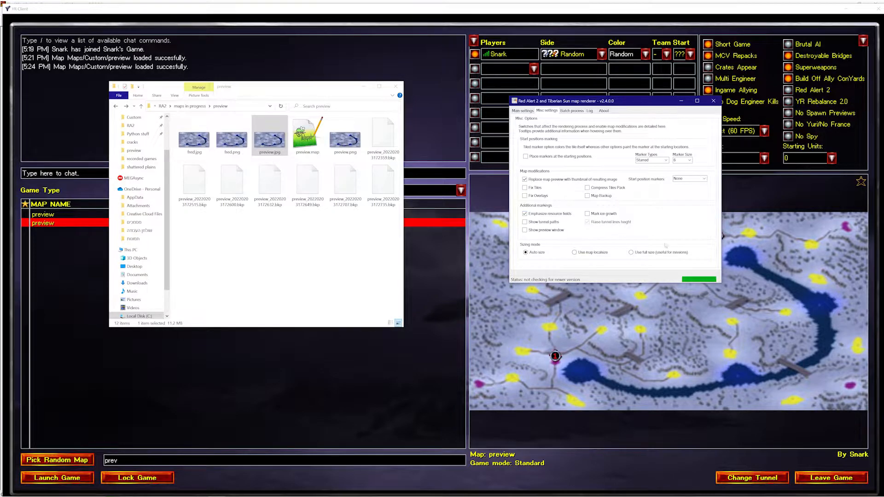
click(522, 111)
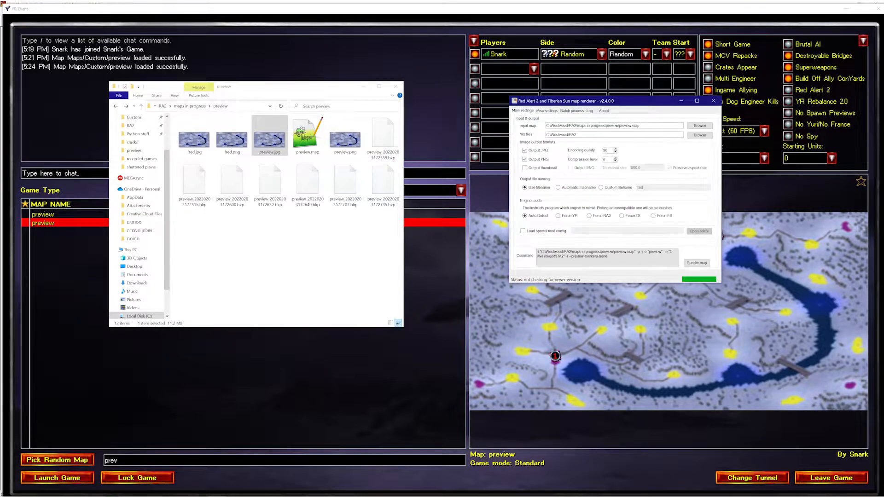
click(693, 266)
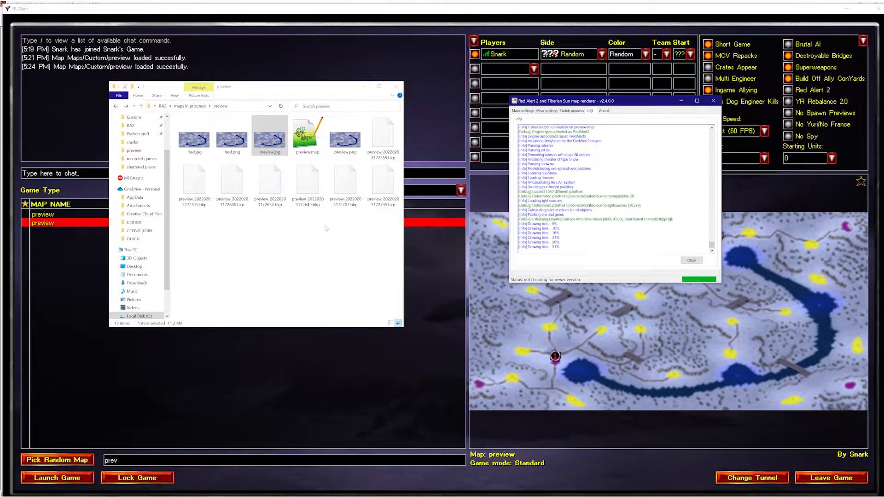
Step: View preview.jpg to check the emphasized resource fields
double_click(270, 138)
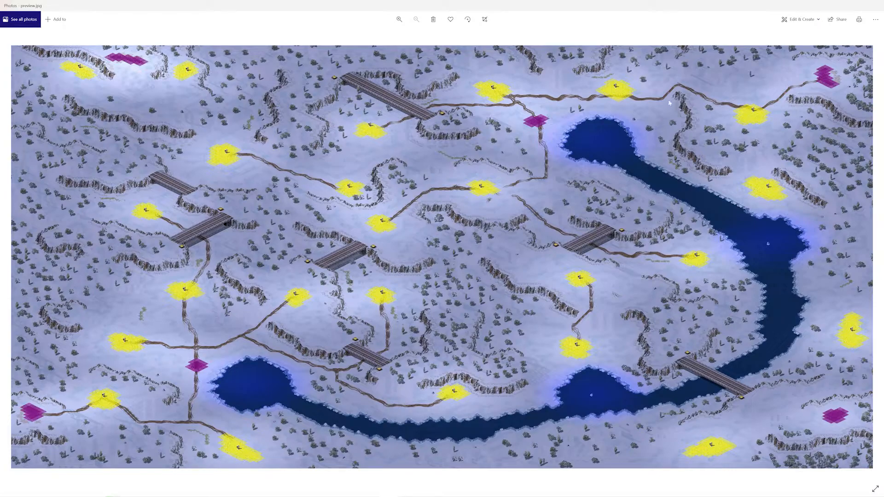
click(874, 4)
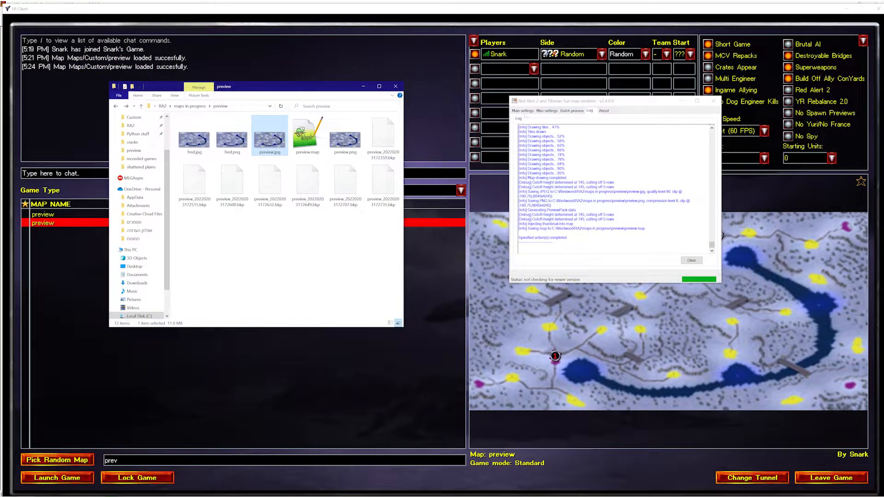
Step: Enable Show preview window in the additional markings and render the map again
click(523, 110)
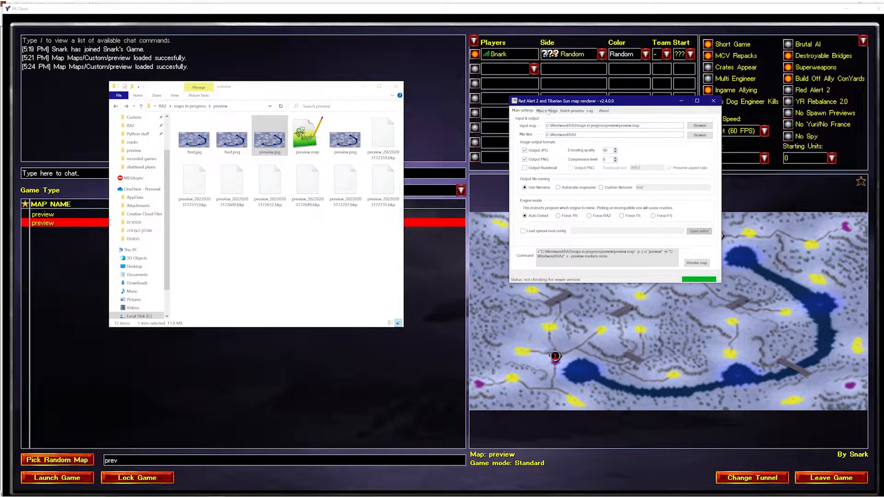
click(548, 111)
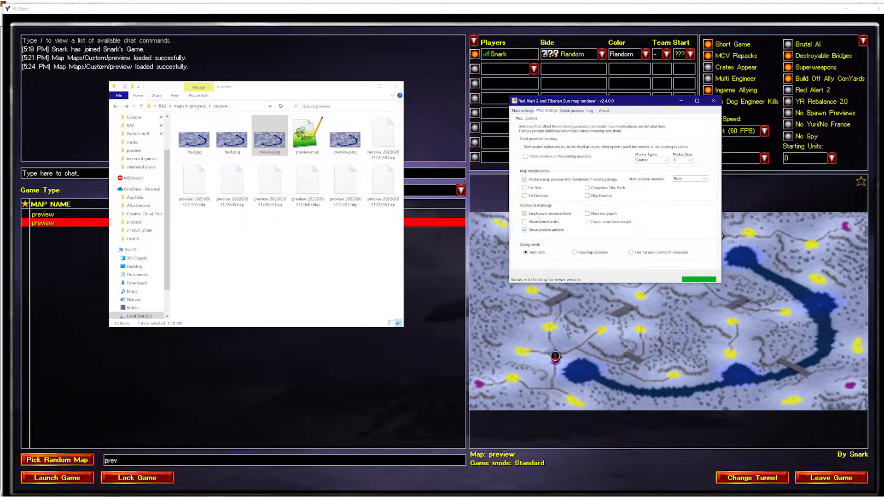
click(523, 110)
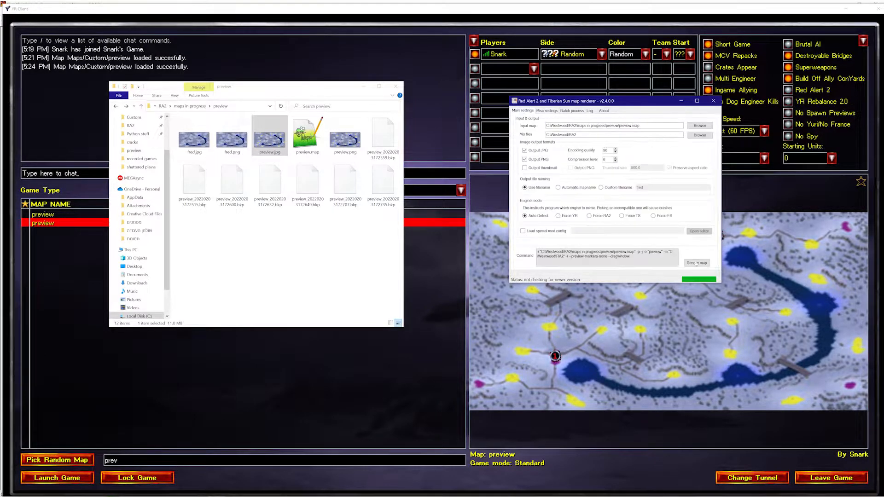
click(694, 264)
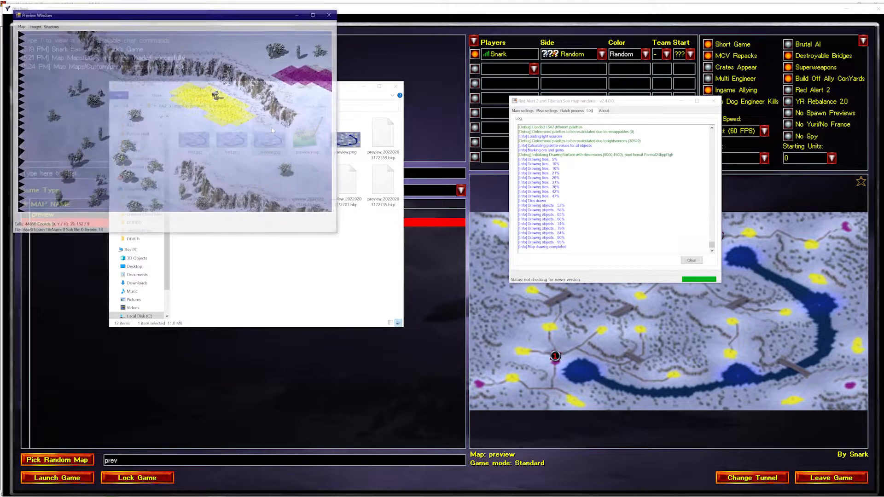
Step: Enlarge the renderer's Preview Window, examine the rendered map at different zoom levels, and close it
drag(141, 14, 183, 33)
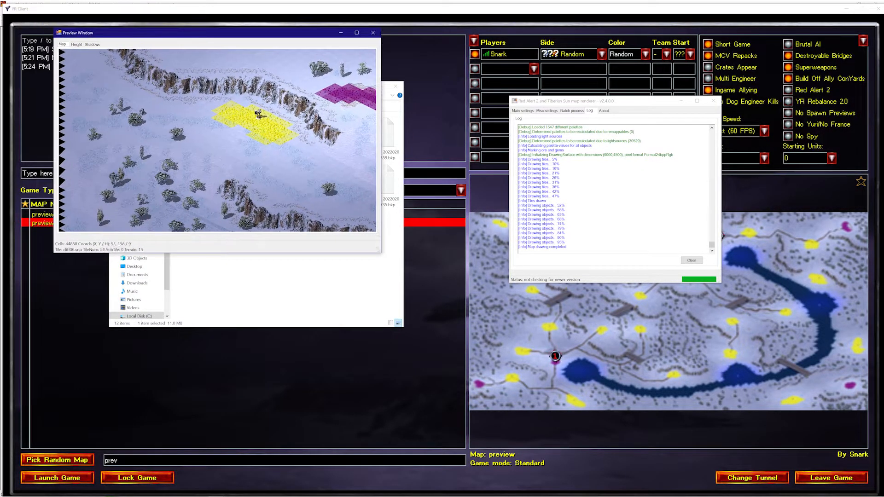
drag(394, 261, 679, 435)
scroll(414, 250, down, 5)
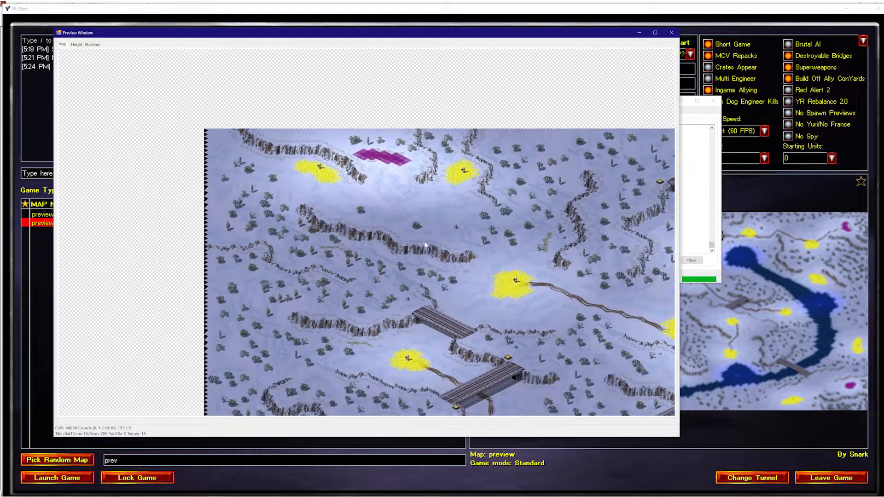
click(361, 185)
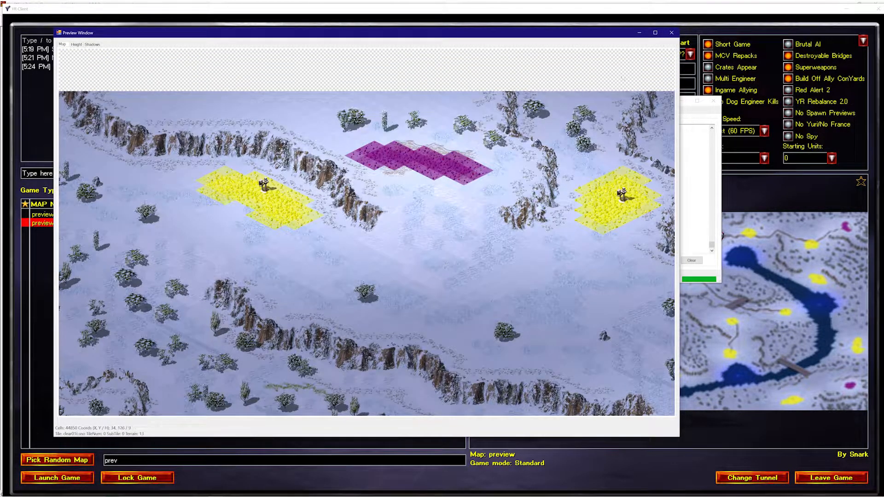
click(671, 32)
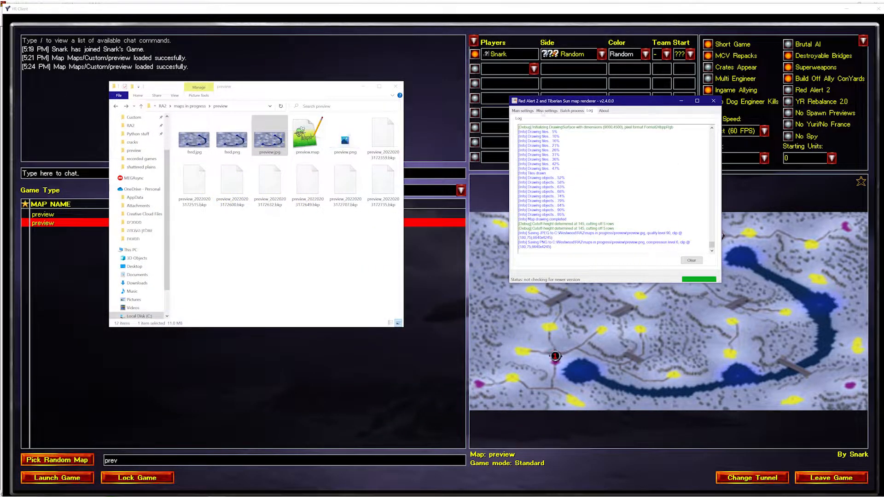
Step: Turn off Show preview window and the replacement of the map preview with a thumbnail of the resulting image
click(547, 111)
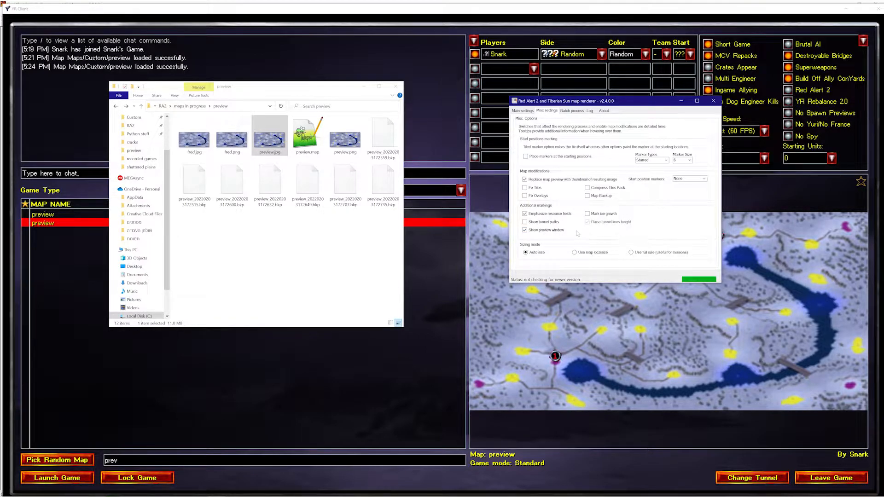
click(537, 231)
mouse_move(540, 217)
click(528, 182)
click(524, 111)
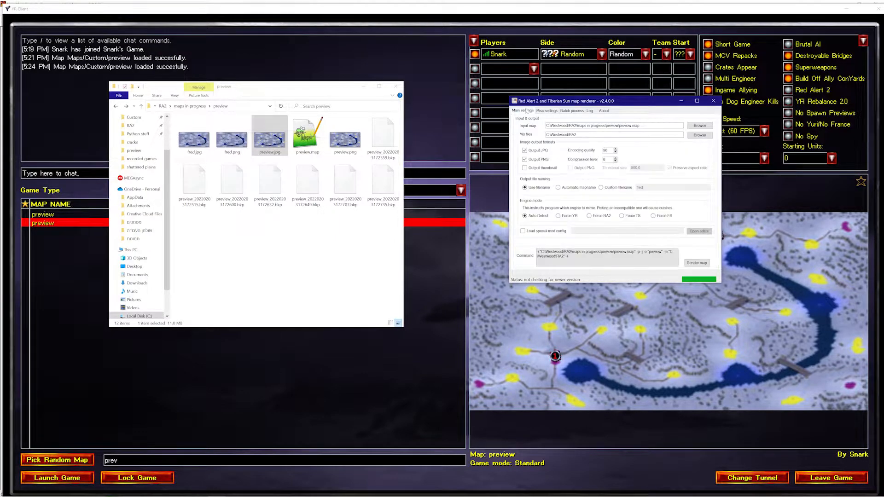
Step: Delete all rendered images and .bkp backup files from the preview folder, keeping only preview.map
drag(393, 225, 339, 137)
key(Delete)
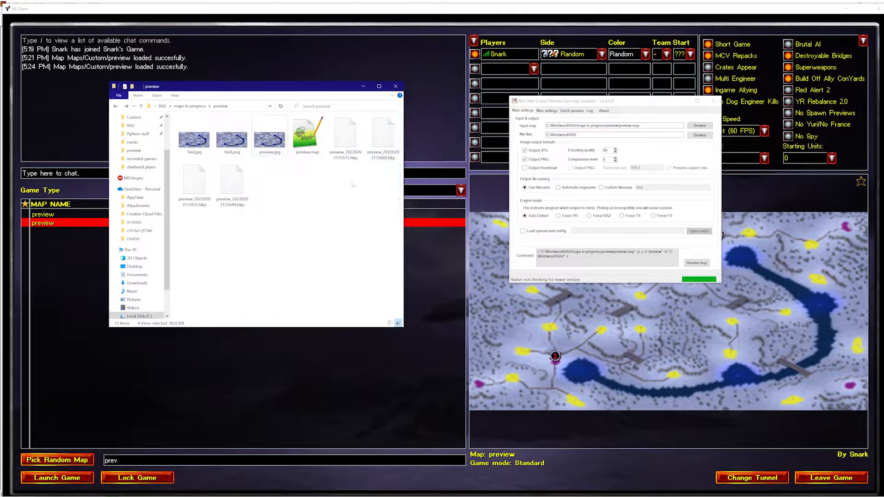
drag(286, 223, 187, 139)
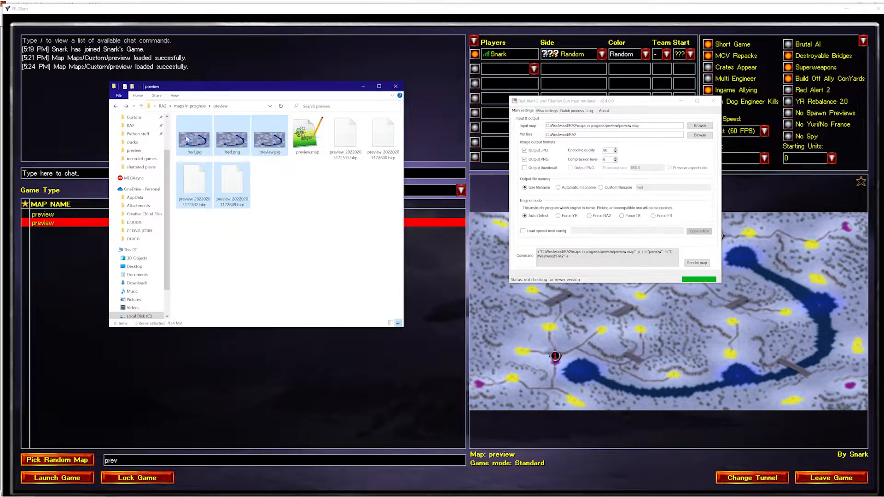
key(Delete)
drag(295, 174, 215, 117)
key(Delete)
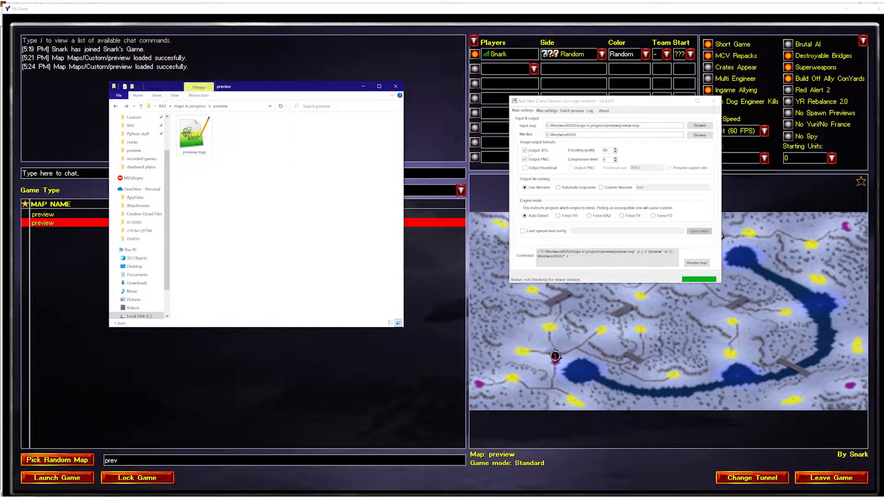
Step: Turn off JPG output, render the map as PNG only, and view the resulting preview.png
click(530, 152)
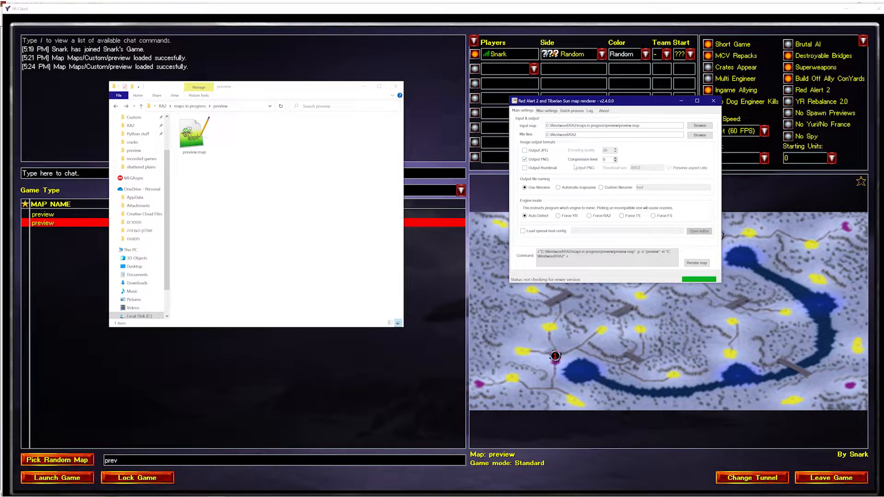
click(697, 264)
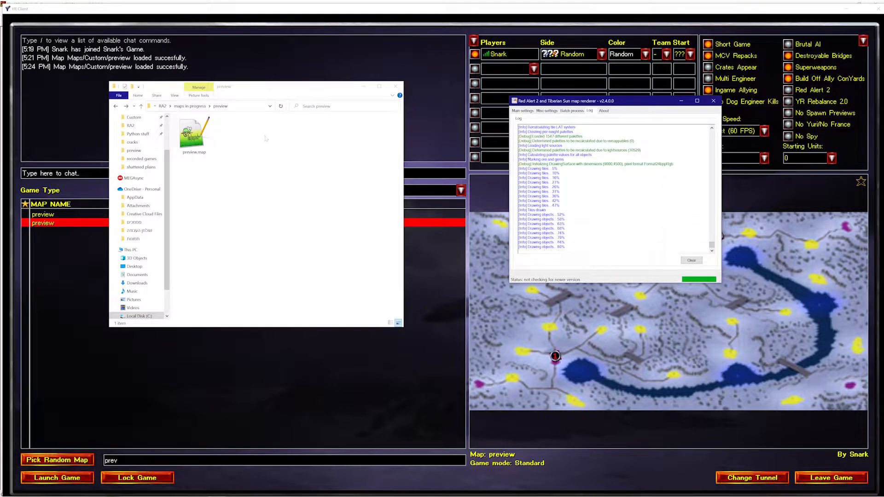
double_click(227, 134)
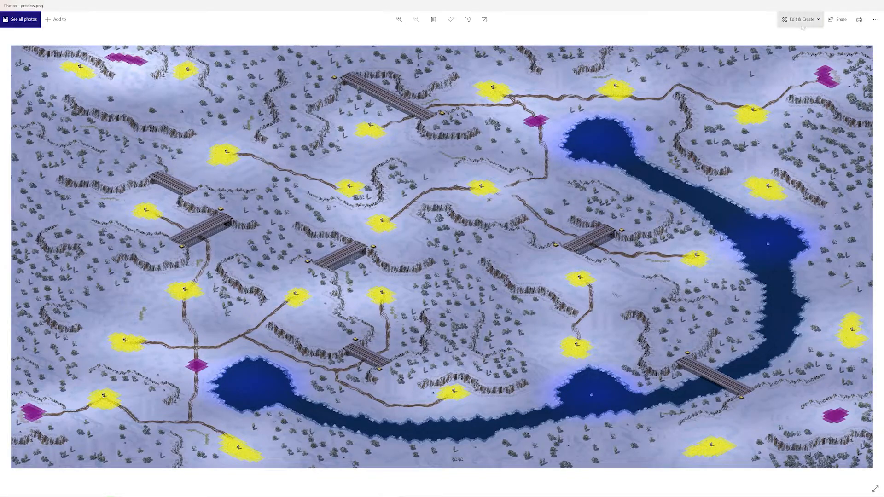
click(874, 5)
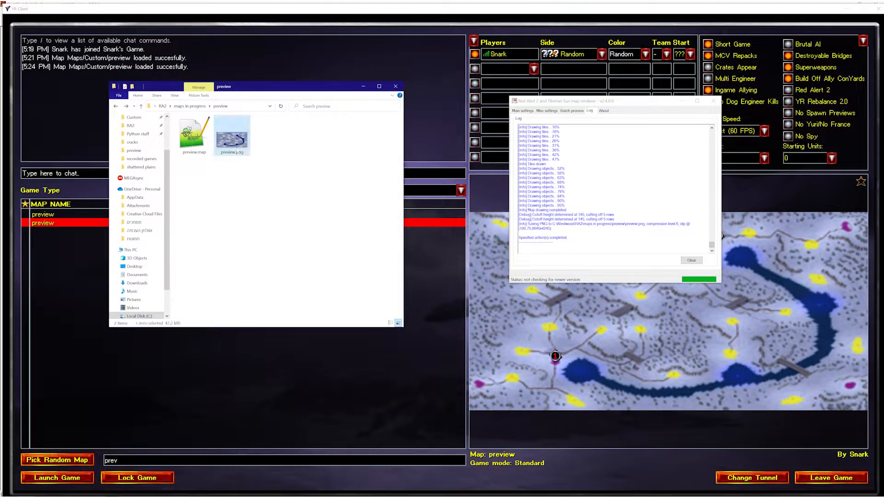
Step: Open preview.png from the preview folder in Photoshop
right_click(237, 152)
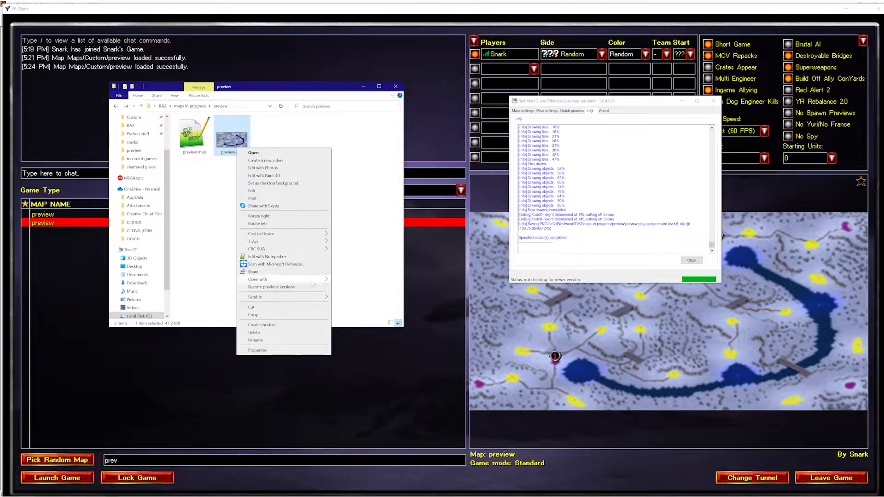
mouse_move(313, 282)
click(367, 281)
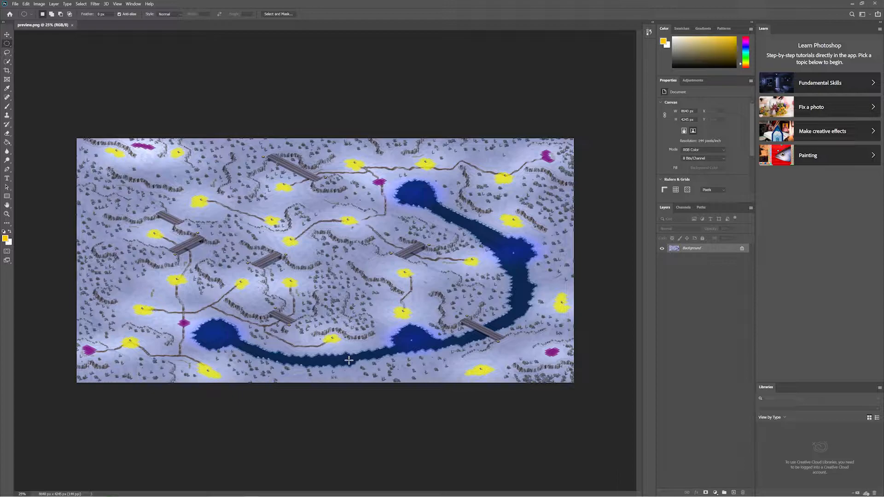
Step: Try resizing the image to 500 pixels wide, check it fitted to the screen, and undo the resize
key(ctrl+alt+i)
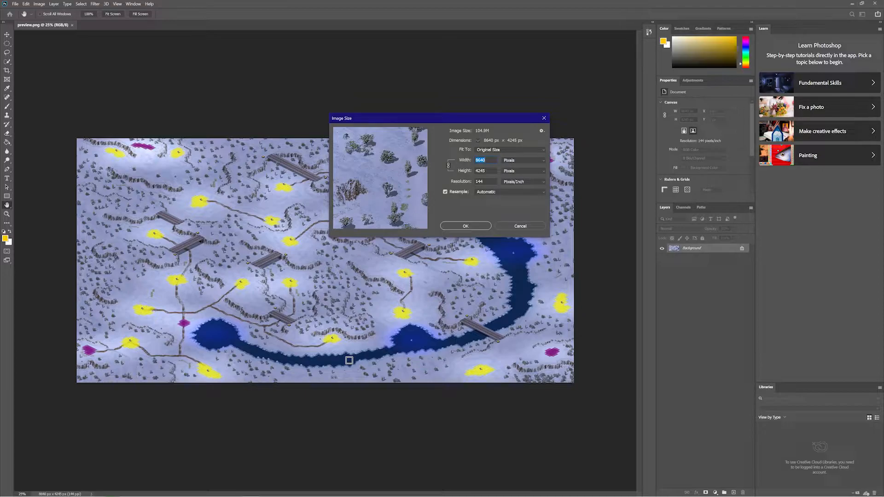
text(500)
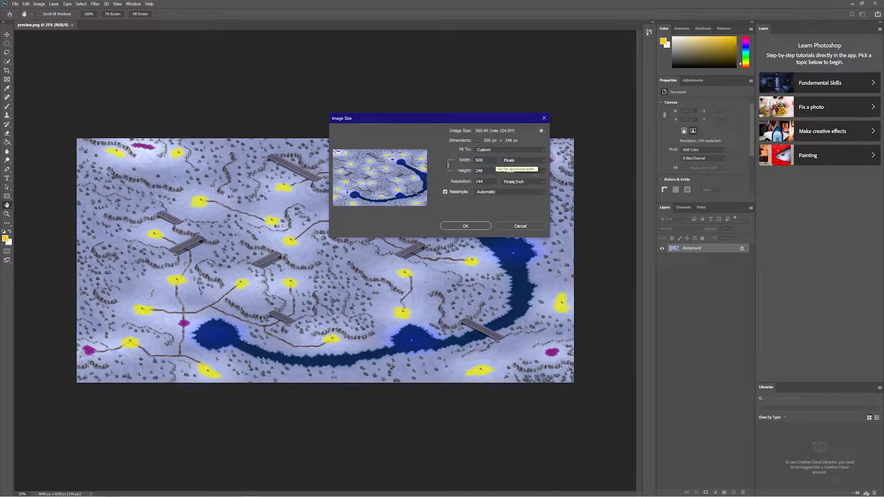
click(466, 226)
key(z)
right_click(334, 262)
click(352, 267)
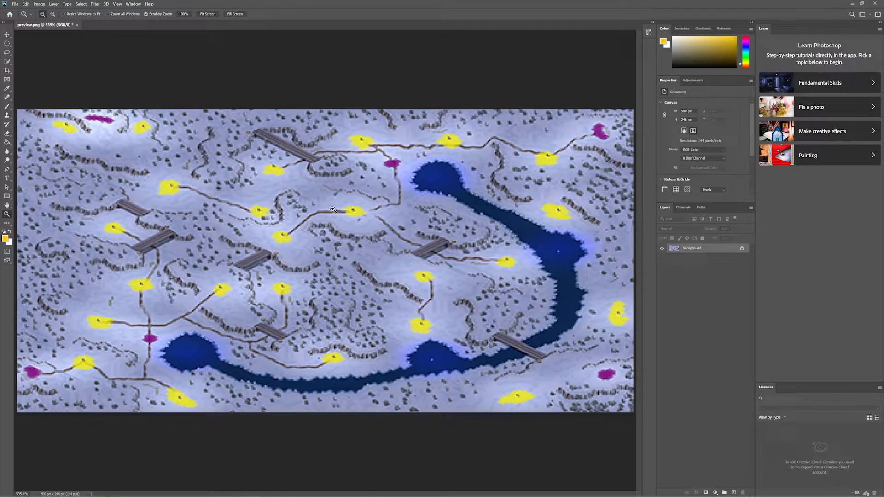
key(ctrl+z)
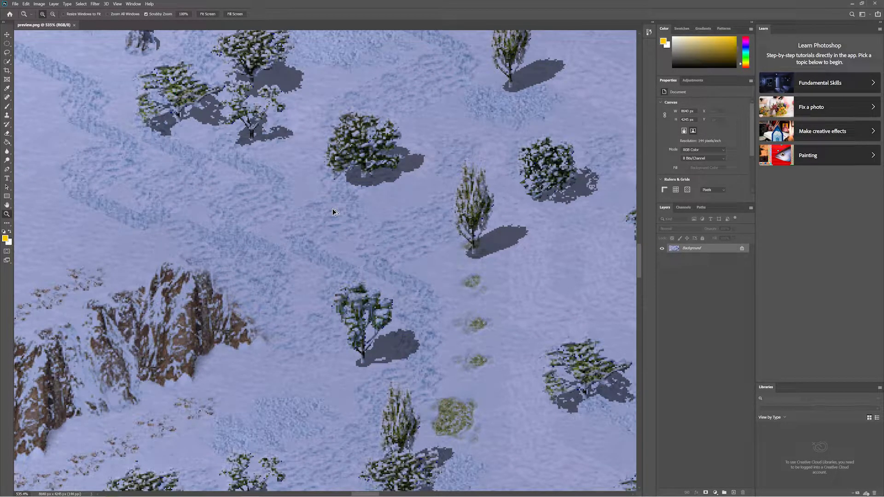
Step: Resize the image to 600 pixels wide with proportional height and fit it on screen
key(ctrl+alt+i)
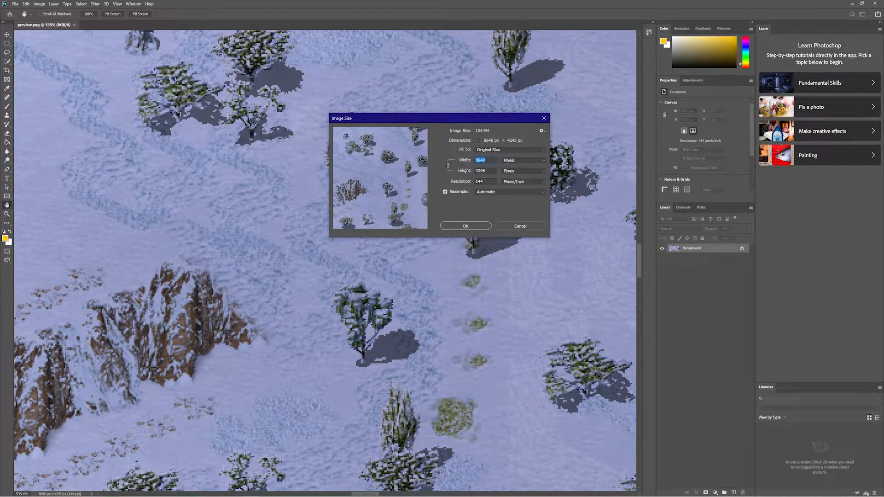
text(600)
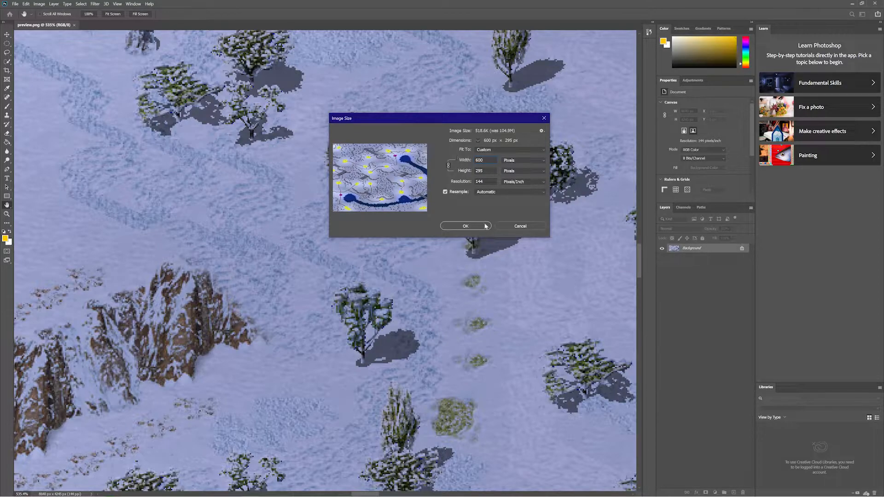
click(466, 226)
right_click(38, 42)
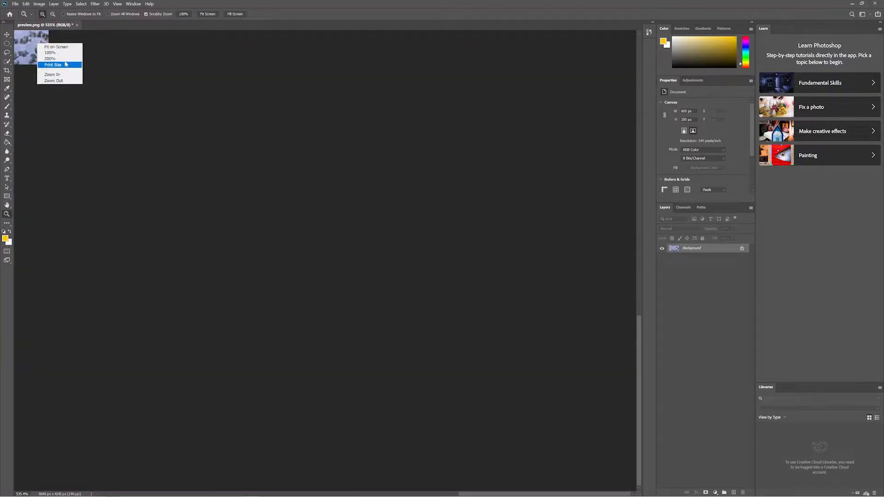
click(50, 47)
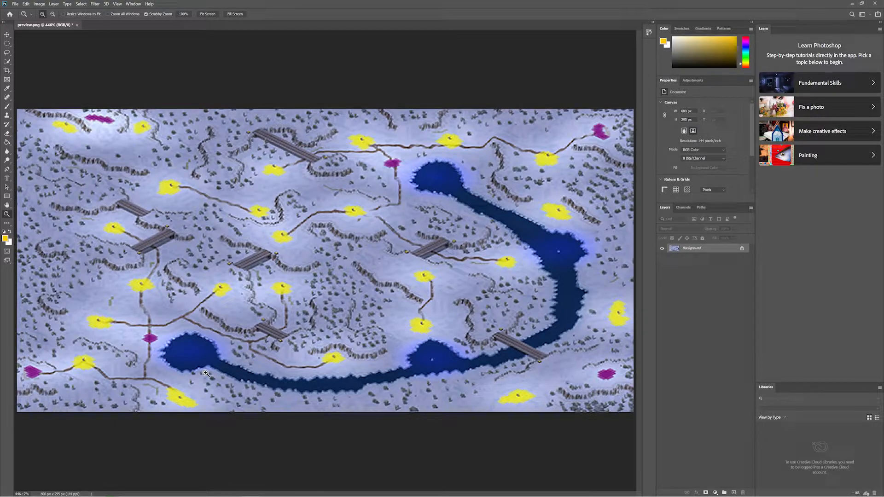
Step: Save the resized image in PCX format as preview.pcx in the preview folder
click(15, 4)
click(15, 4)
click(15, 4)
click(61, 84)
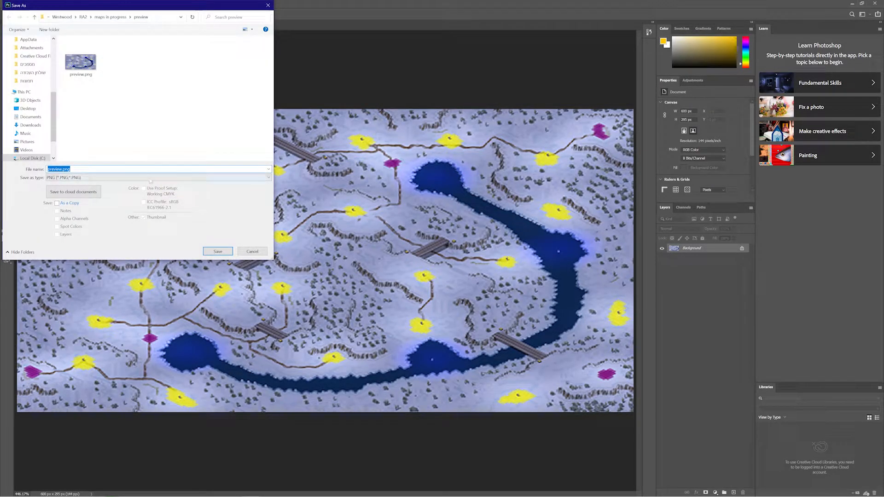
click(151, 178)
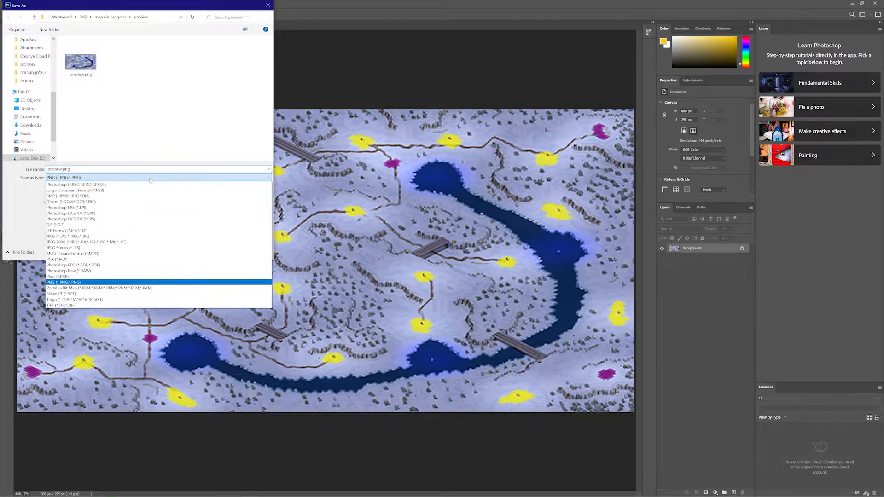
click(111, 259)
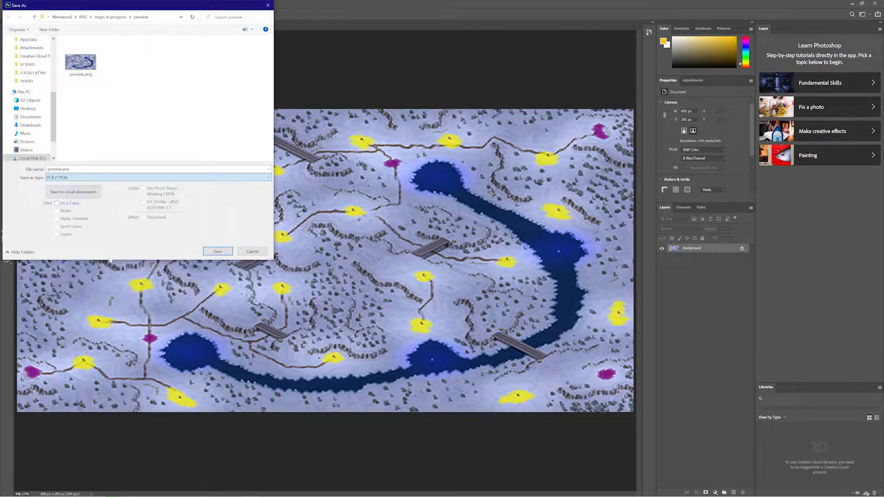
click(219, 252)
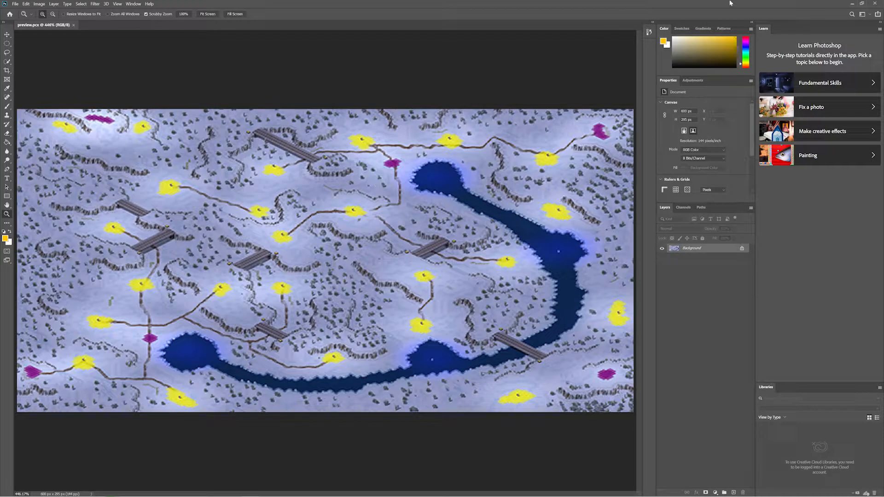
Step: Close Photoshop and select preview.pcx in the preview folder
click(877, 3)
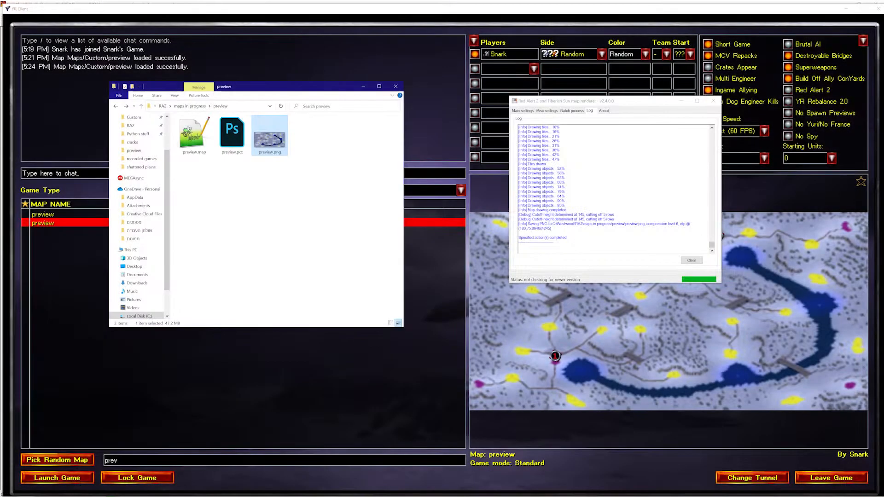
click(234, 149)
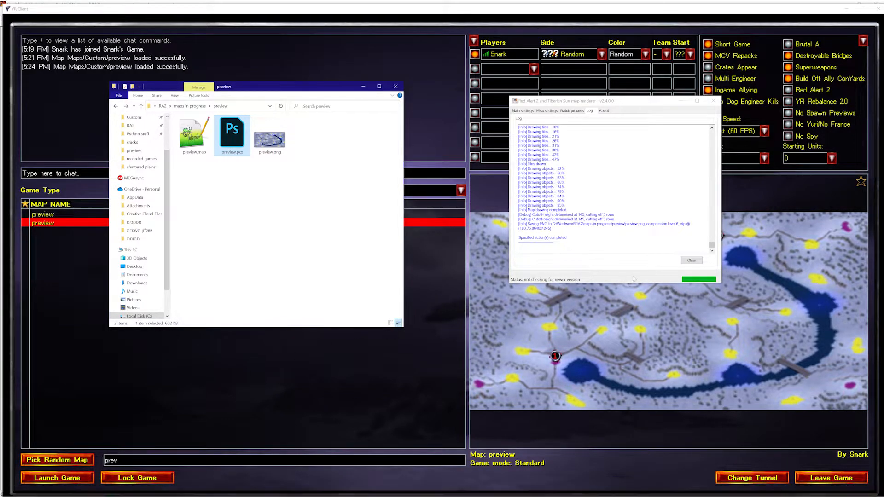
Step: Switch to Chrome, search Google for "xcc utilities", view the XCC Utilities download page, and minimize the browser
key(alt+Tab)
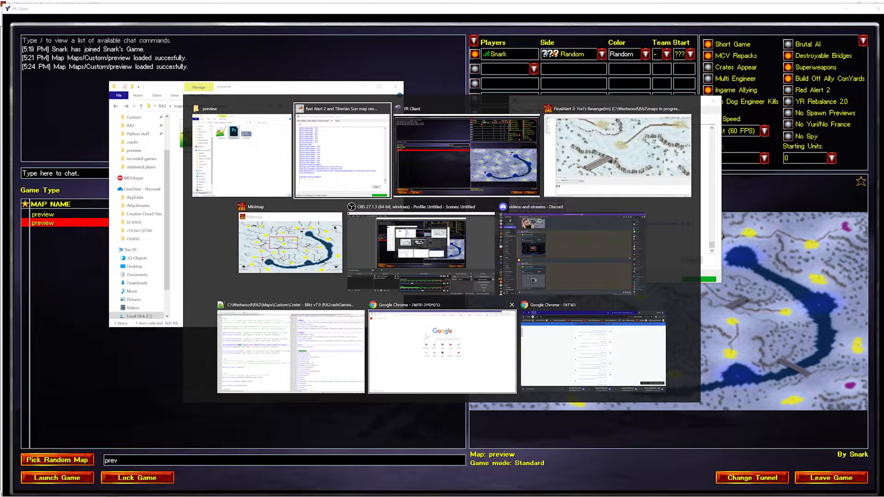
click(392, 338)
click(352, 172)
text(xcc uti)
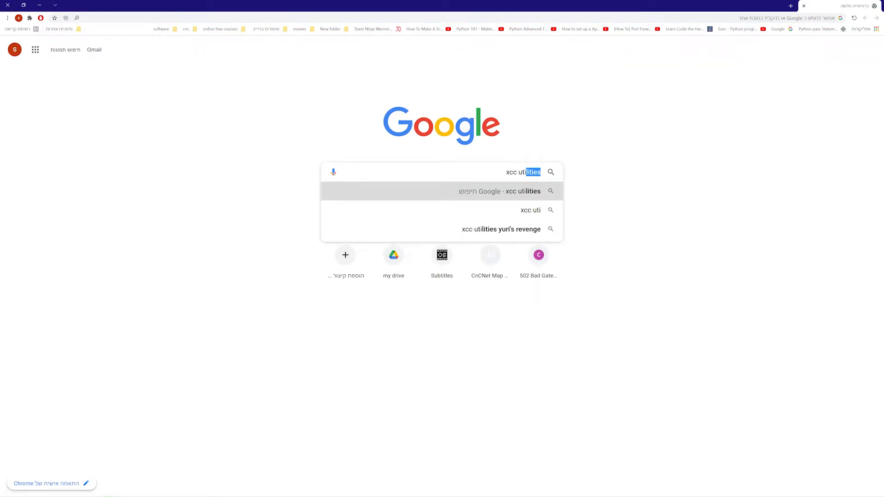
key(Return)
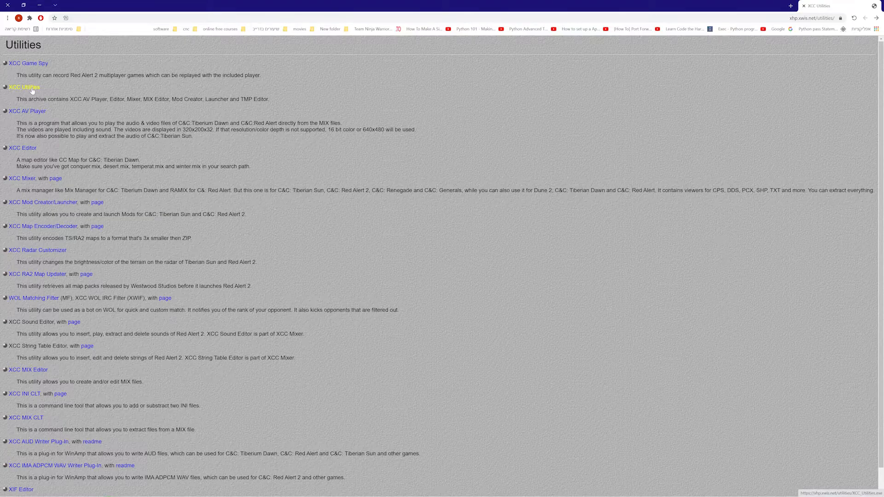
click(39, 4)
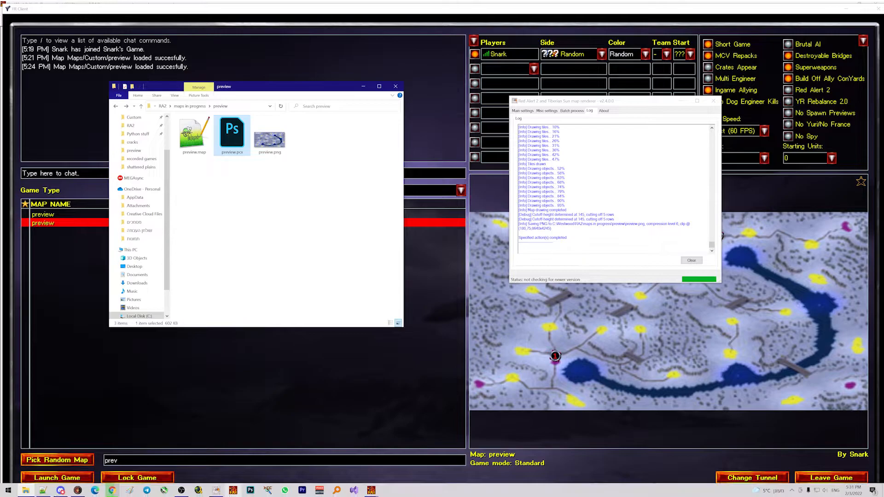
Step: Launch XCC Mixer and move its window so the preview folder's files stay visible
click(270, 492)
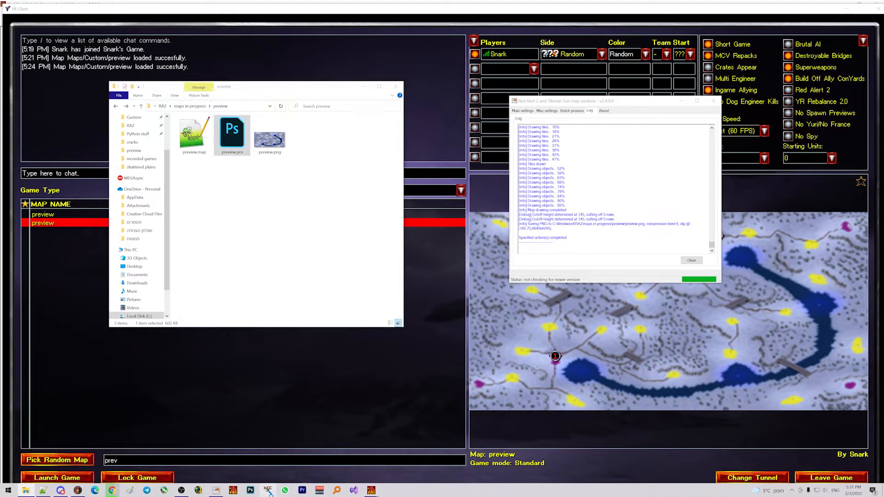
drag(356, 4, 493, 64)
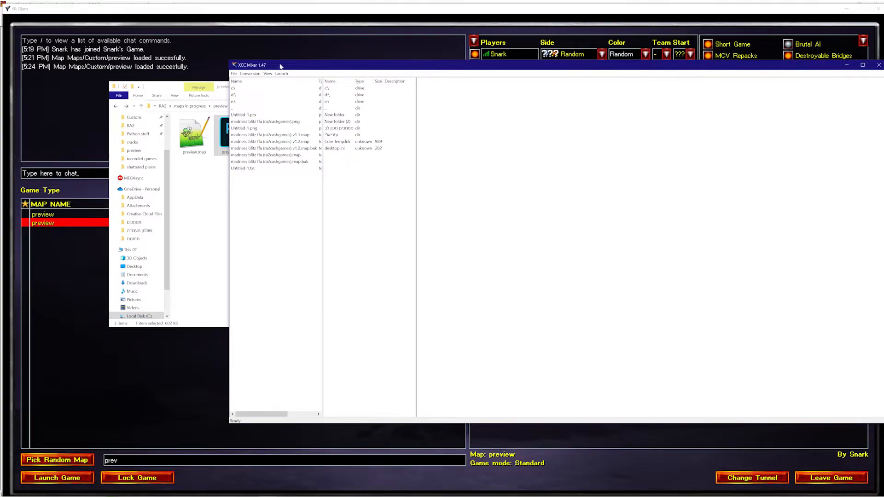
drag(276, 65, 345, 68)
Step: Go up through the parent folders in XCC Mixer's first file list to the RA2 folder
double_click(315, 112)
double_click(315, 112)
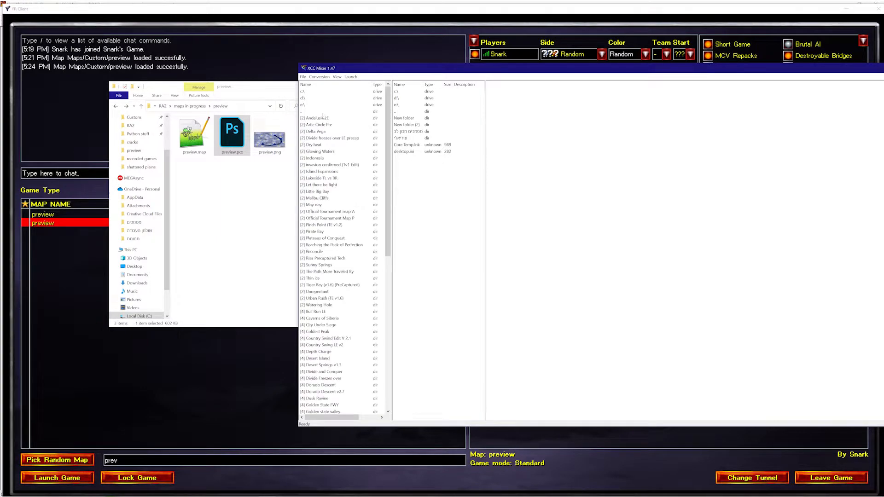
double_click(322, 111)
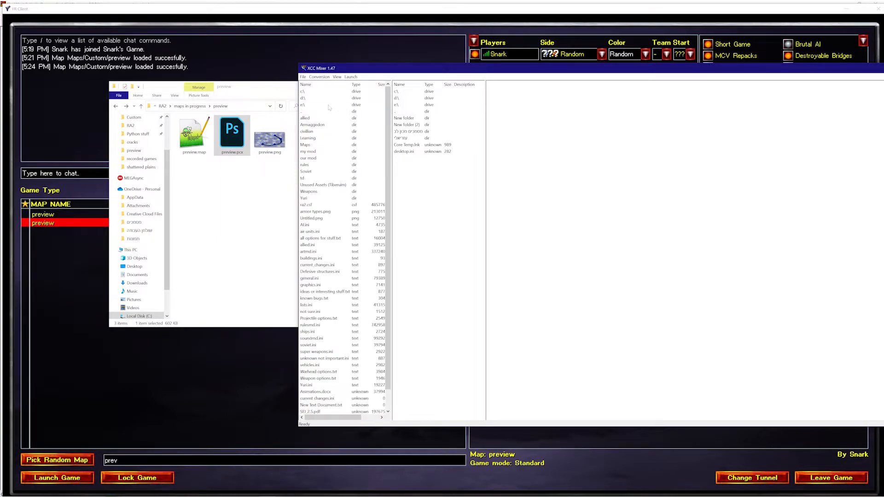
click(329, 166)
click(337, 185)
click(326, 151)
click(331, 145)
click(332, 151)
click(336, 144)
click(333, 152)
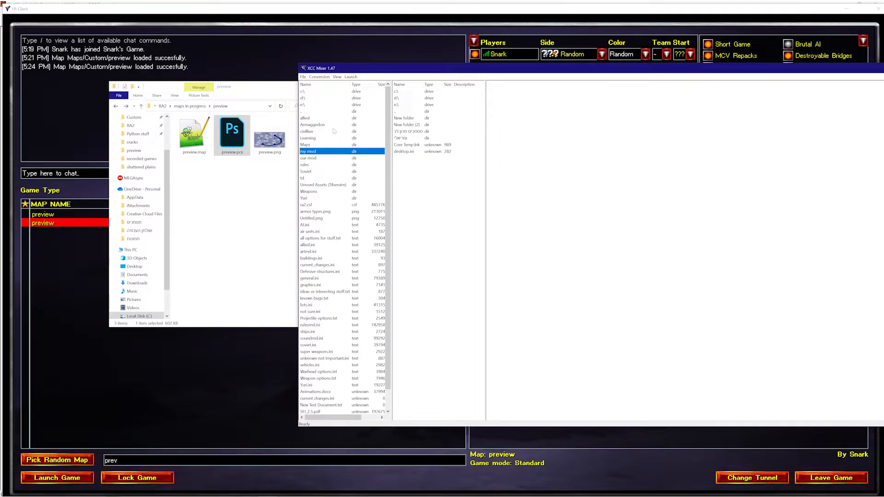
double_click(319, 111)
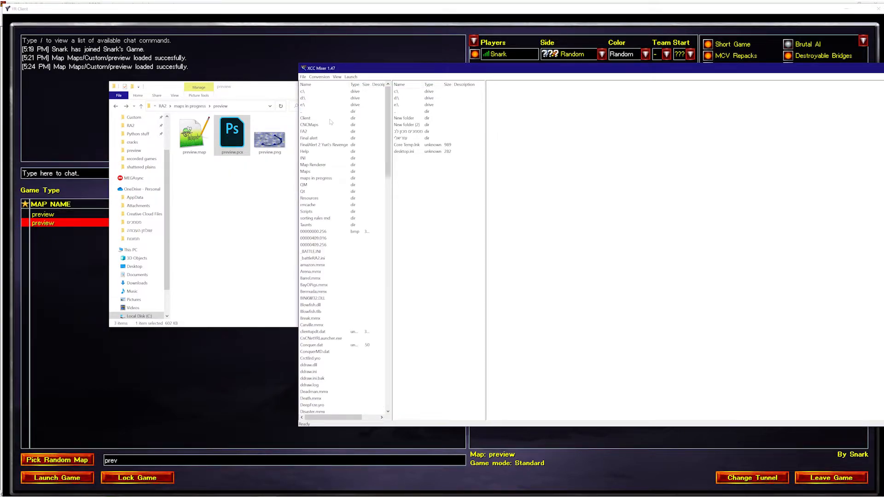
Step: Open the maps in progress folder and its preview subfolder in the first file list, and select preview.pcx
click(331, 118)
click(328, 164)
click(323, 178)
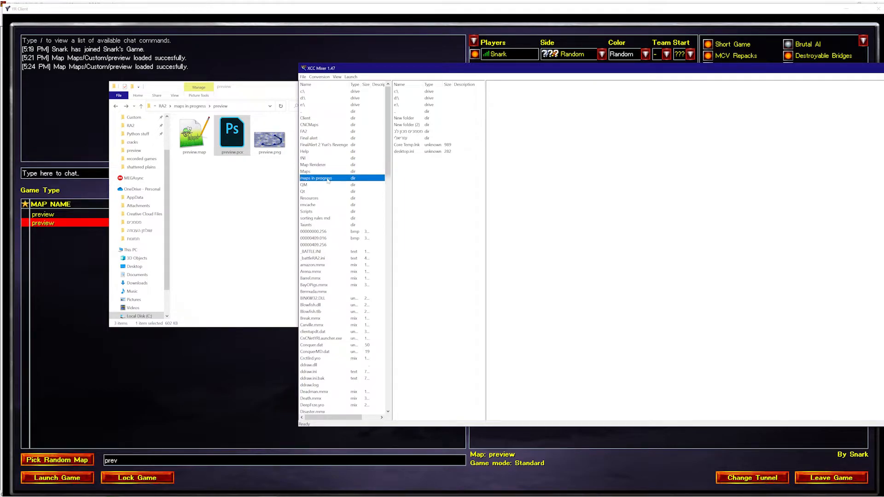
double_click(331, 179)
click(322, 151)
double_click(328, 165)
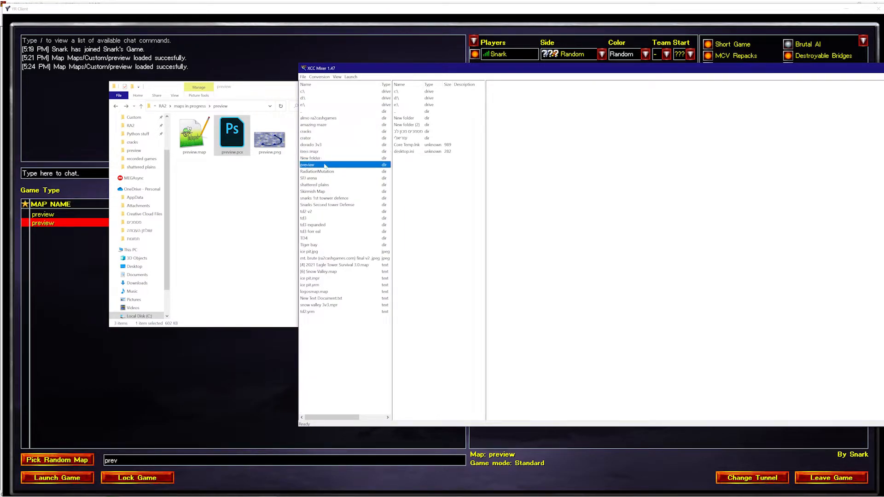
click(325, 119)
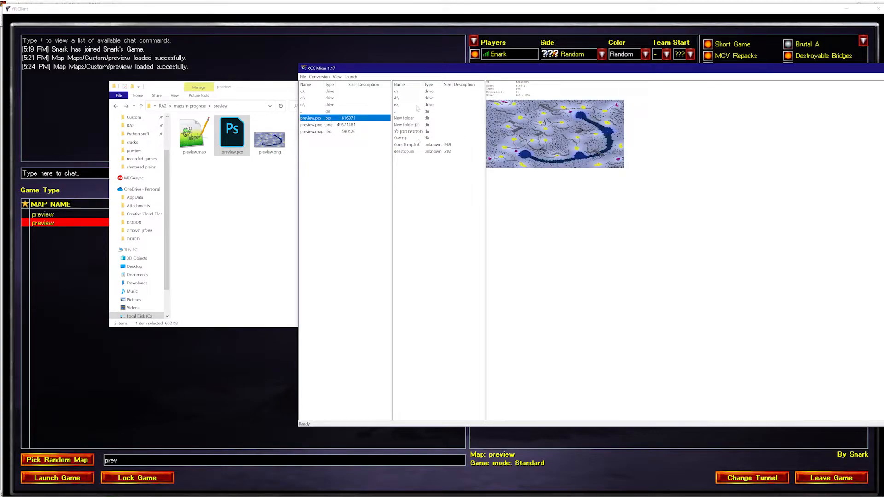
Step: Go up through the parent folders in XCC Mixer's second file list to the root of the C drive
click(408, 112)
double_click(408, 112)
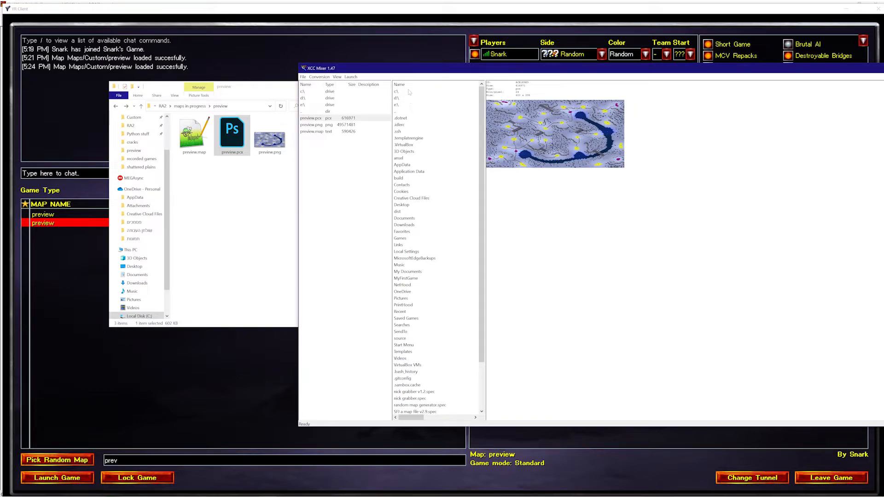
double_click(409, 91)
click(419, 192)
key(u)
key(Return)
double_click(417, 150)
click(420, 184)
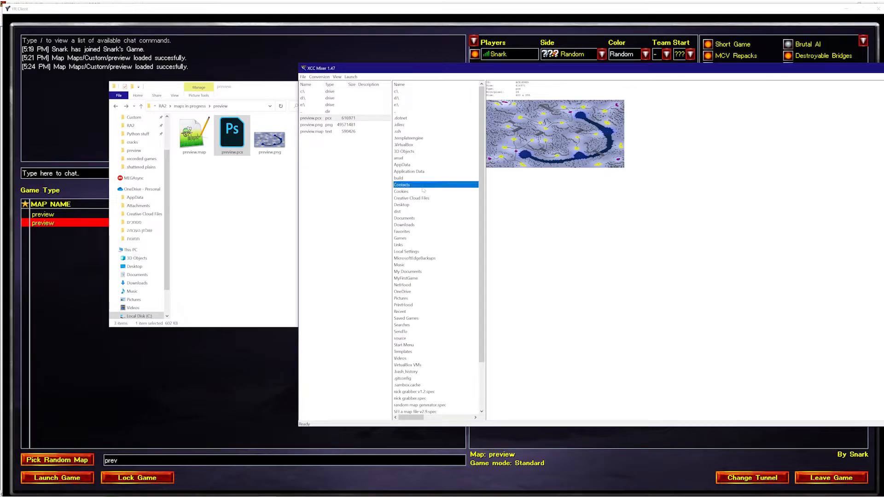
click(420, 225)
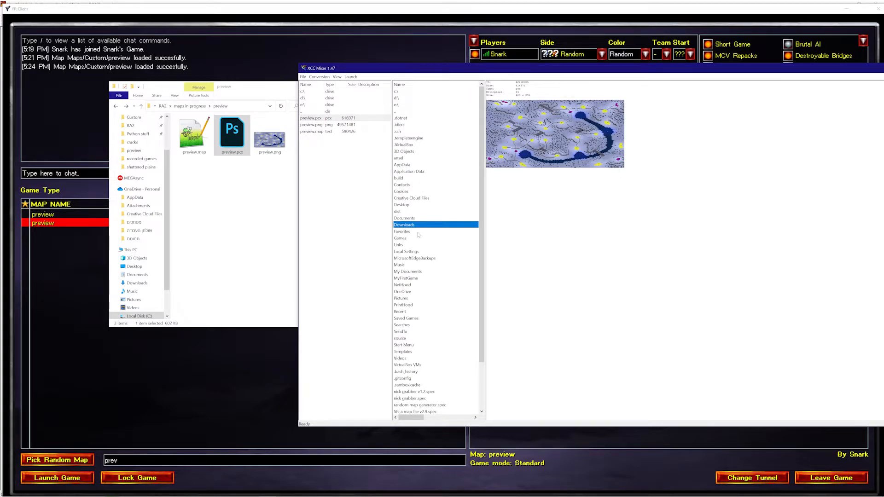
click(425, 238)
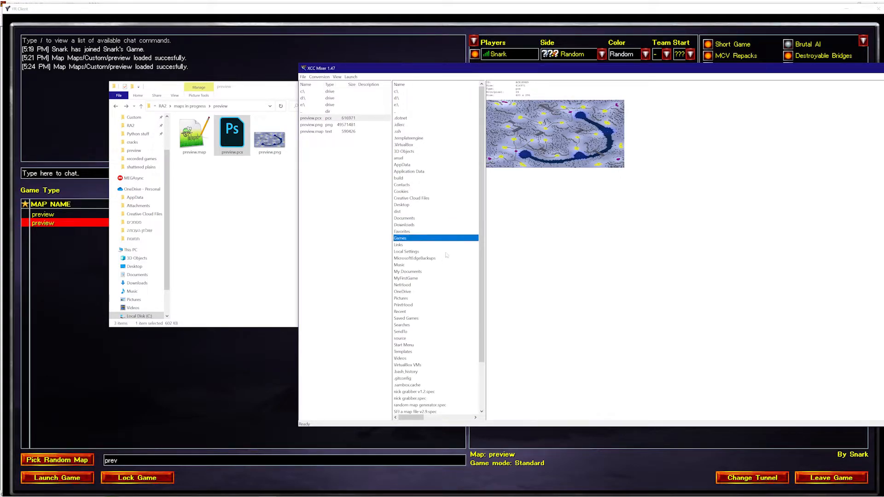
click(412, 111)
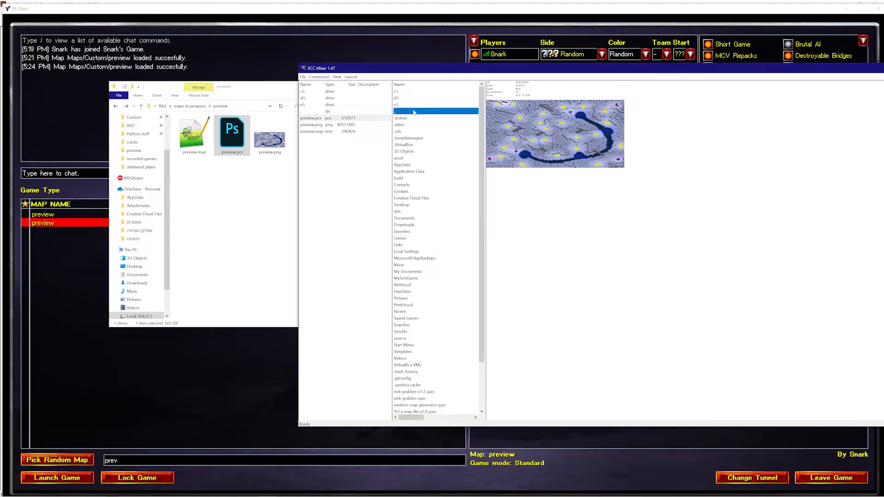
double_click(409, 112)
click(418, 145)
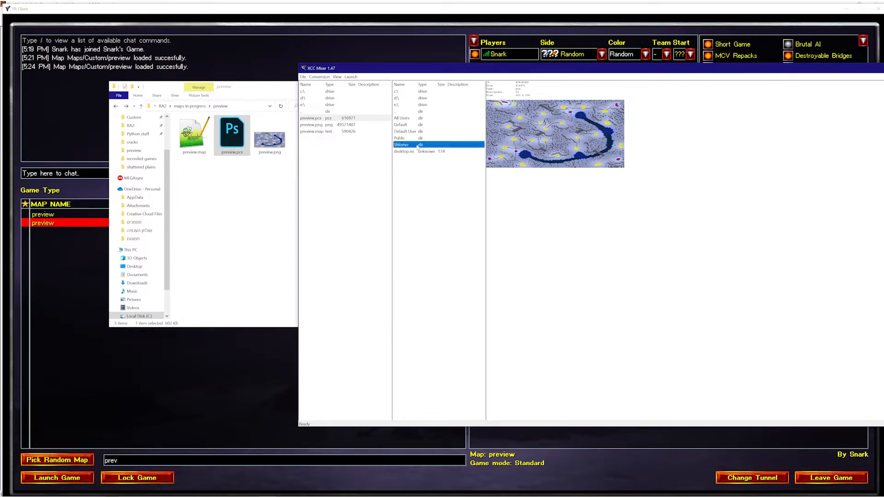
click(407, 105)
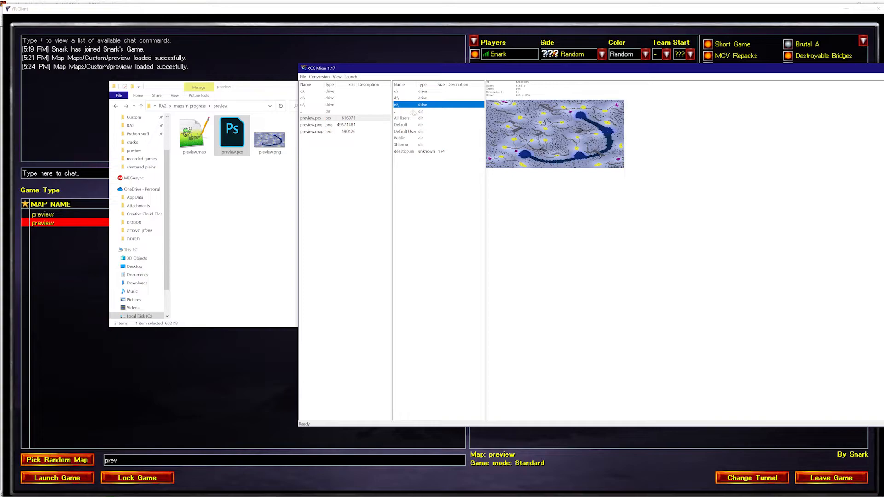
double_click(414, 112)
Step: Open the Westwood folder and its RA2 subfolder in the second file list
key(w)
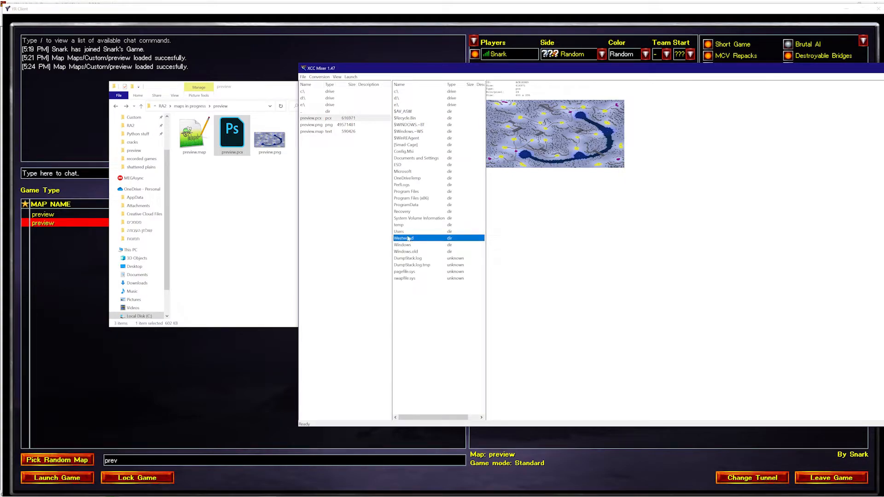
double_click(417, 237)
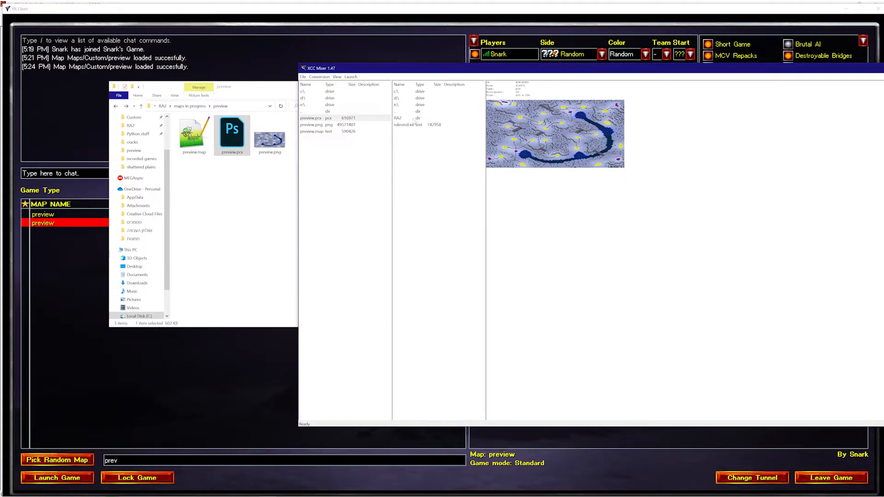
double_click(414, 118)
Step: Open the maps in progress folder and its preview subfolder in the second file list
click(420, 205)
key(m)
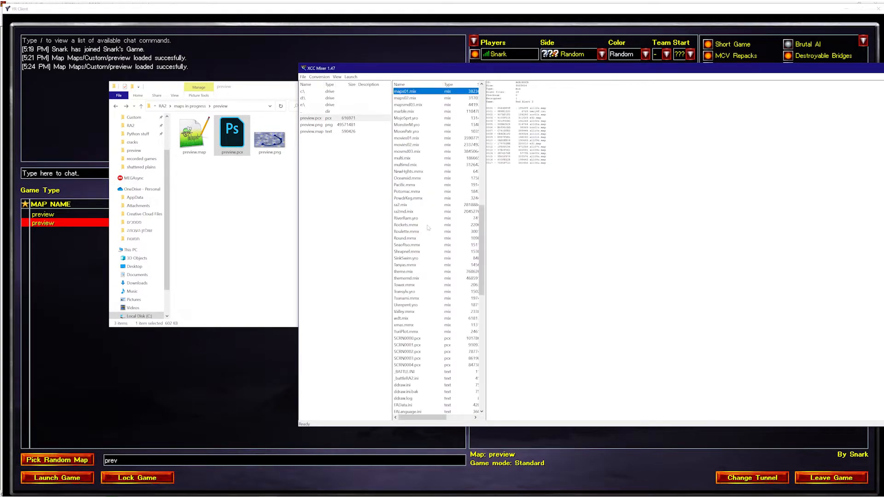
scroll(429, 135, up, 20)
click(437, 165)
double_click(425, 180)
click(427, 126)
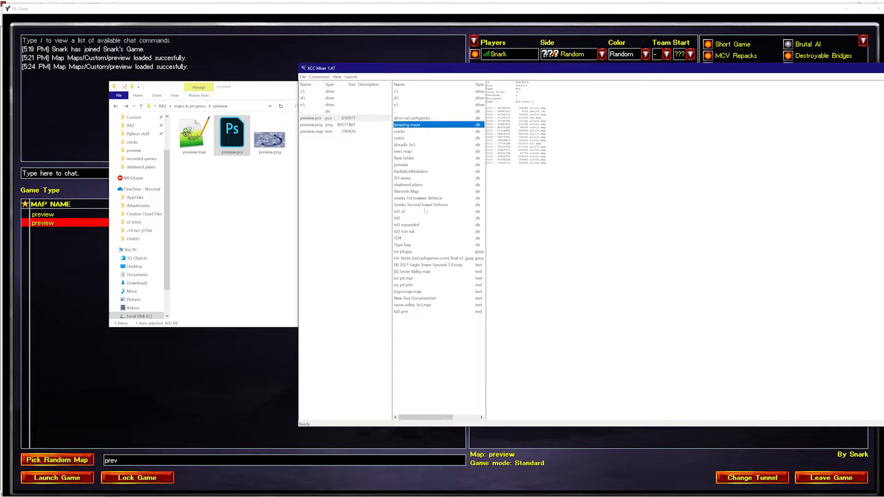
click(423, 217)
double_click(412, 165)
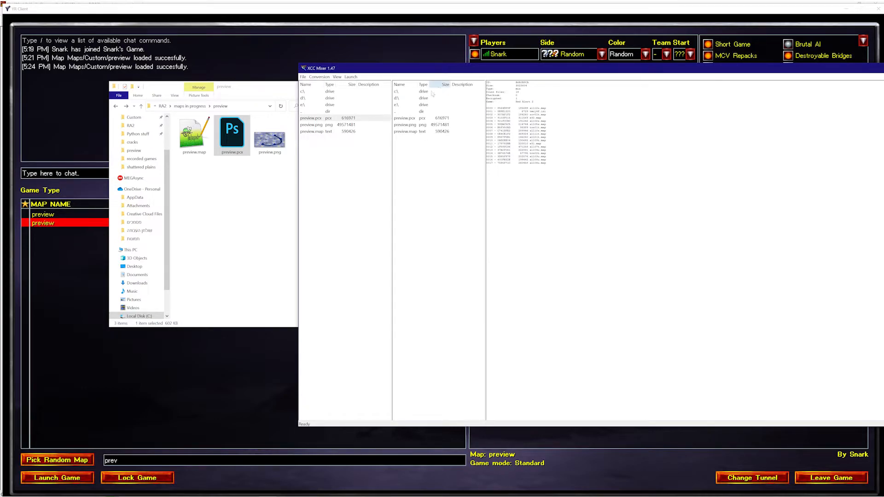
Step: Copy preview.pcx as a MAP (TS) Preview into the preview folder
click(306, 118)
right_click(314, 119)
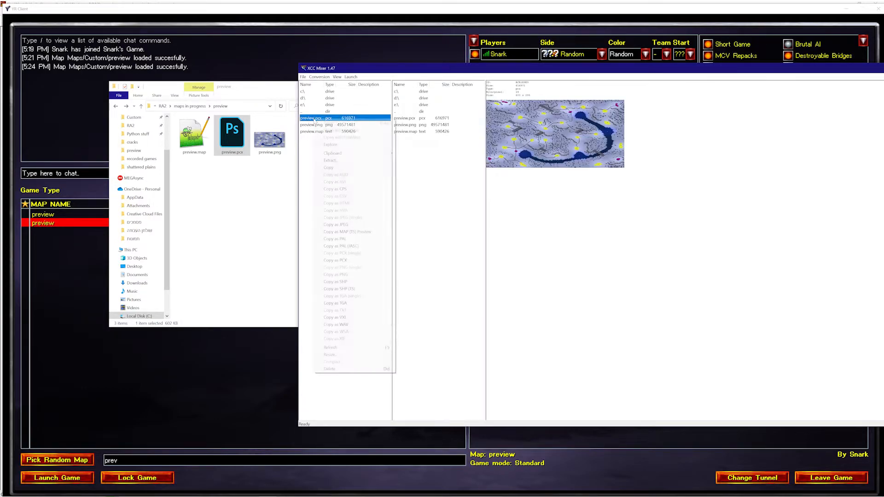
click(348, 231)
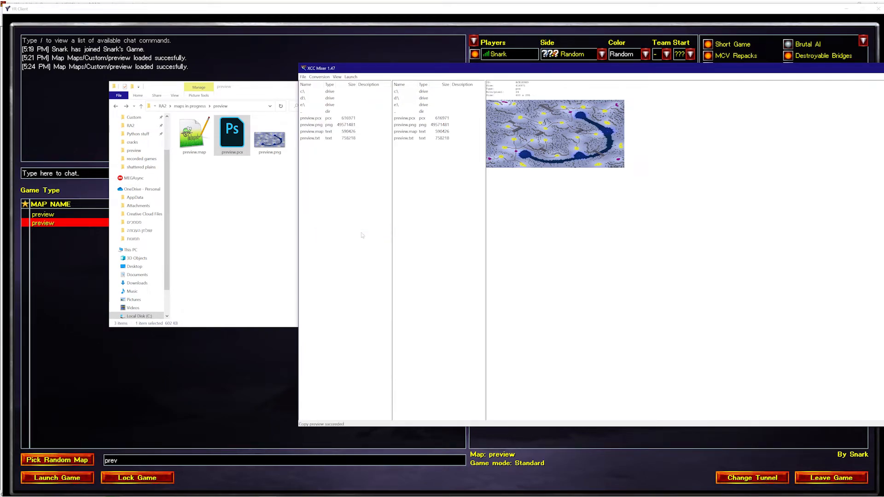
Step: Return to the preview folder window and open preview.txt in Notepad
click(269, 204)
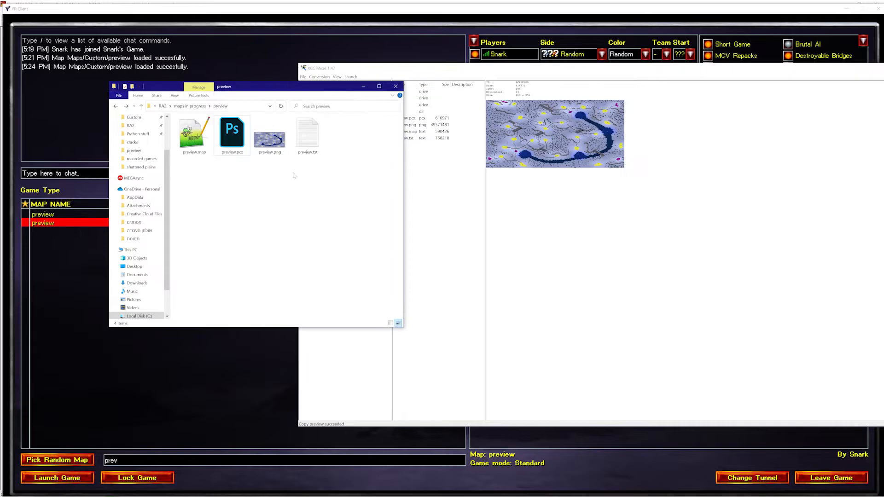
click(309, 147)
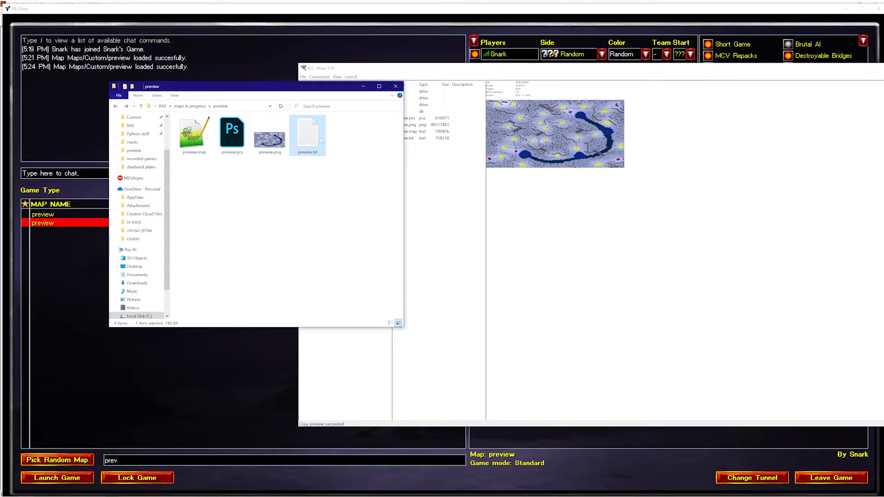
double_click(321, 141)
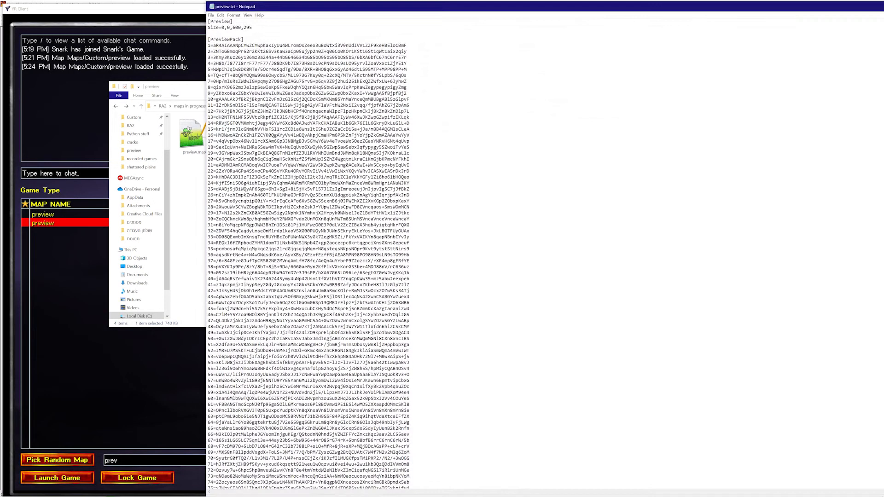
Step: Examine the preview pack data in preview.txt through to its last numbered line, and close Notepad
key(ctrl+a)
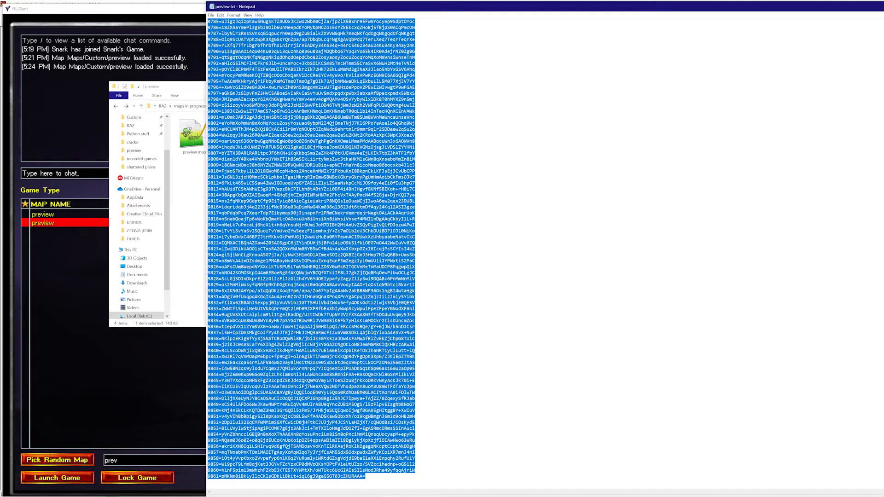
click(222, 477)
key(shift+Left)
key(shift+Left)
key(shift+Left)
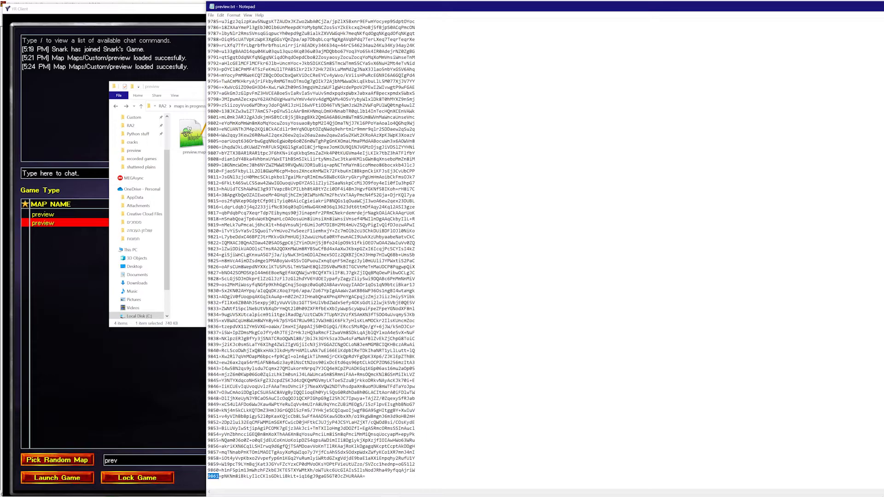
key(Right)
key(ctrl+shift+End)
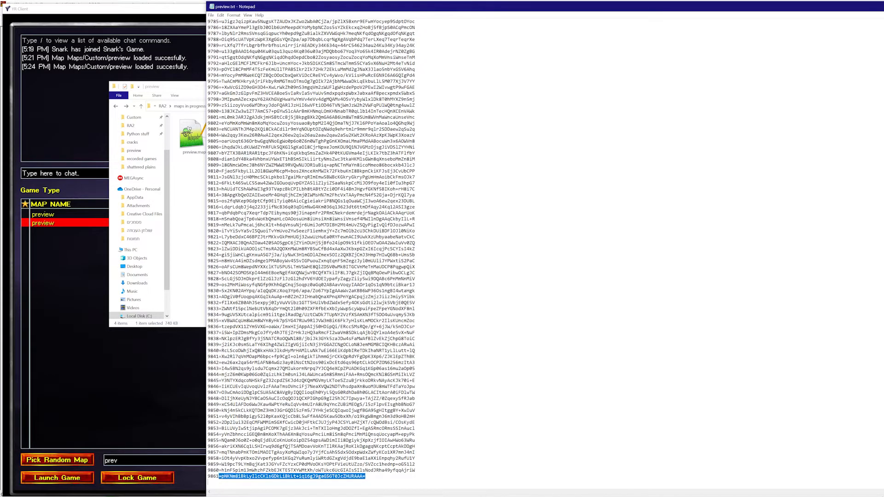
key(Left)
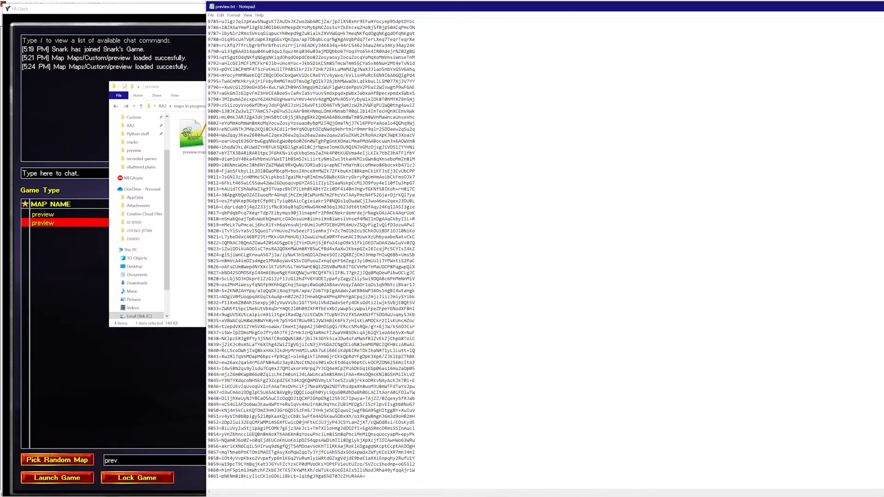
key(ctrl+a)
key(Right)
key(alt+F4)
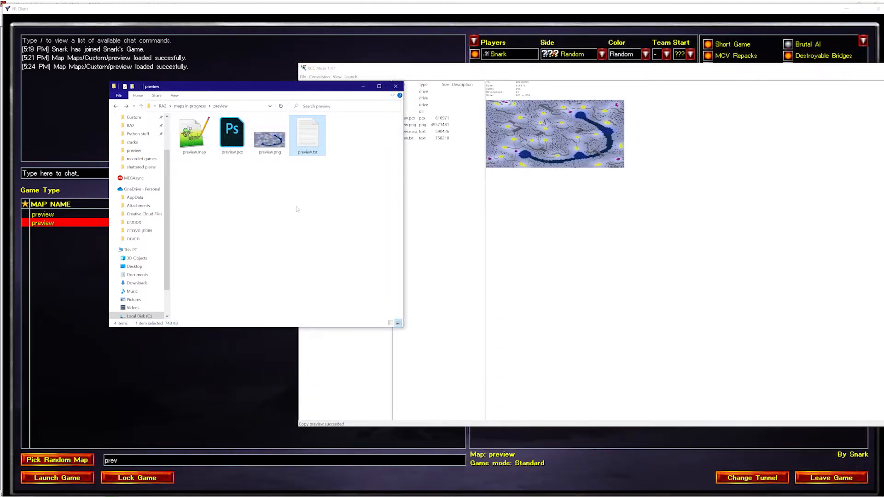
Step: Open preview.map from the preview folder in Notepad++ for editing
click(194, 135)
key(Return)
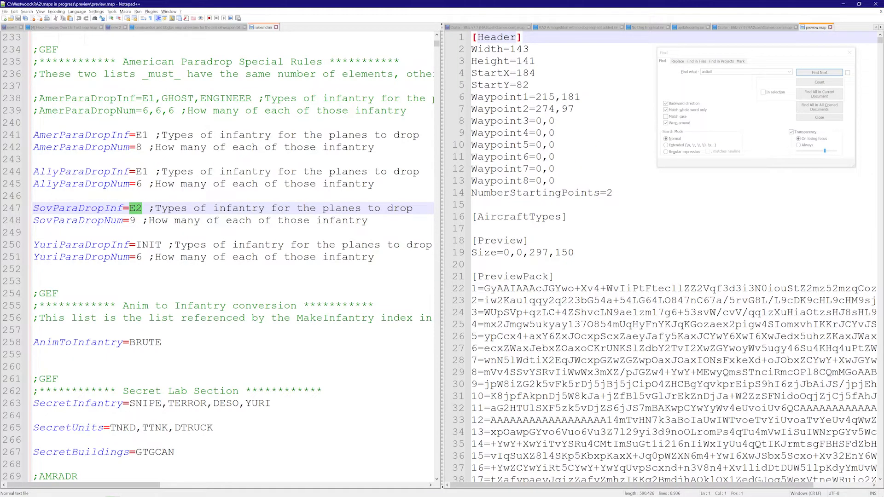
click(112, 157)
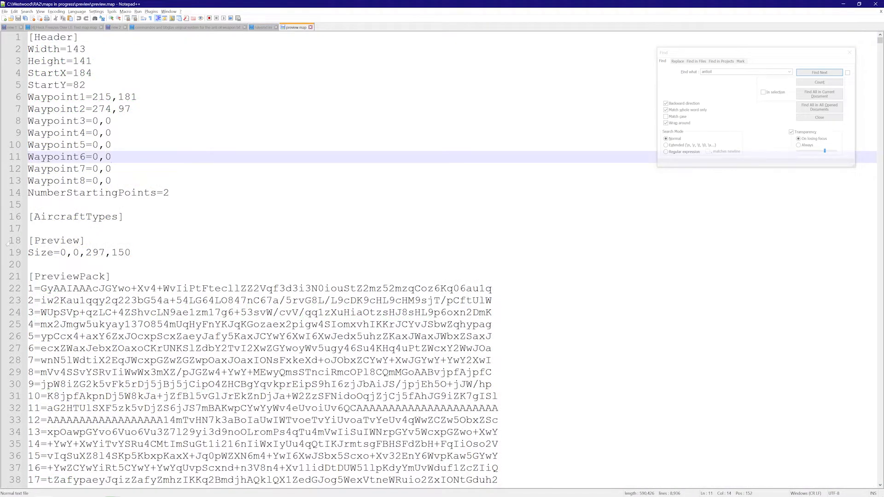
Step: Replace the whole [Preview] and [PreviewPack] block above [Africans] in preview.map with the copied preview data, and save the file
click(86, 241)
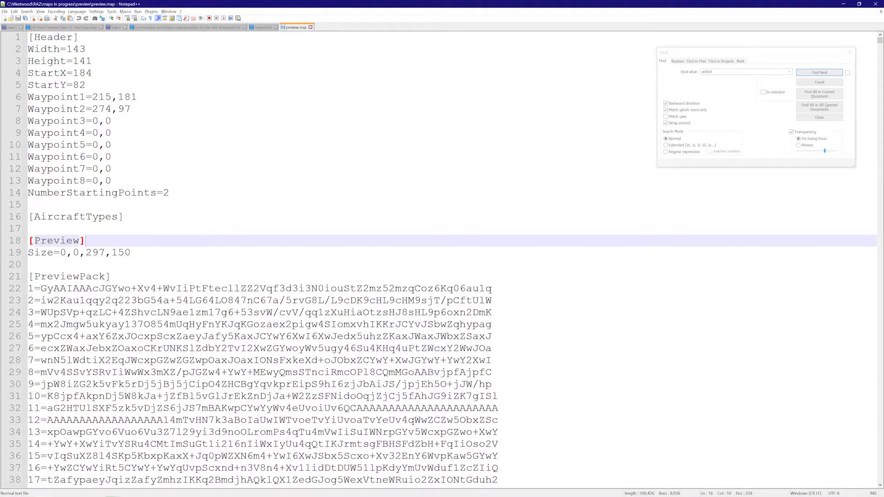
scroll(442, 258, down, 20)
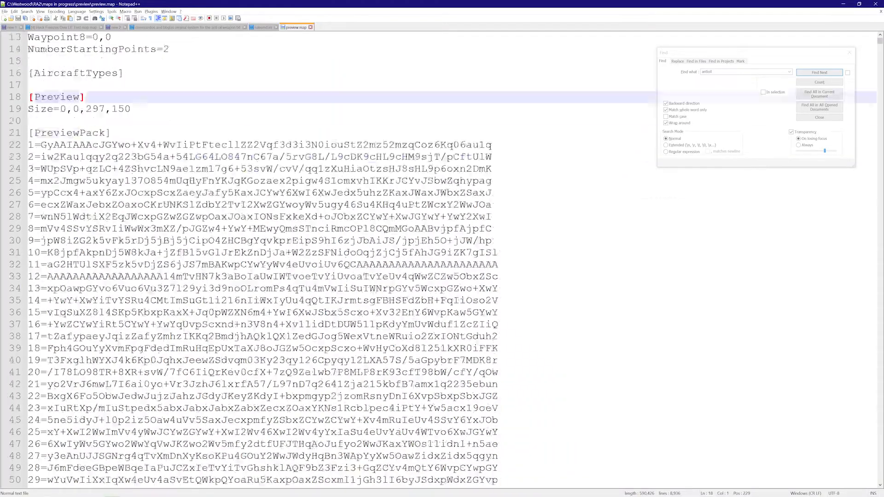
scroll(442, 258, down, 20)
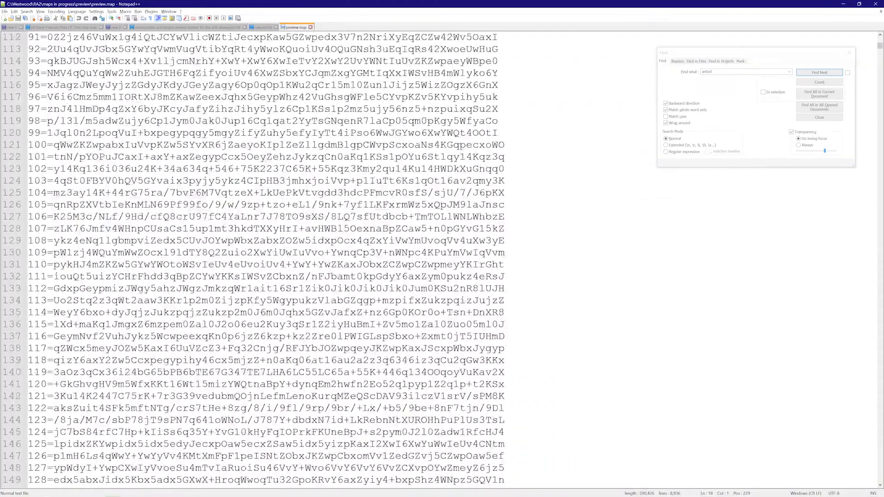
scroll(442, 258, down, 20)
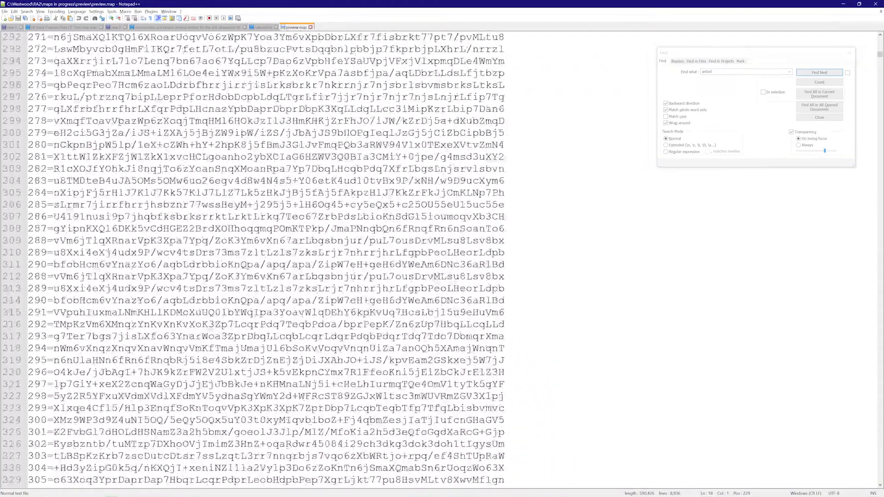
scroll(442, 258, down, 6)
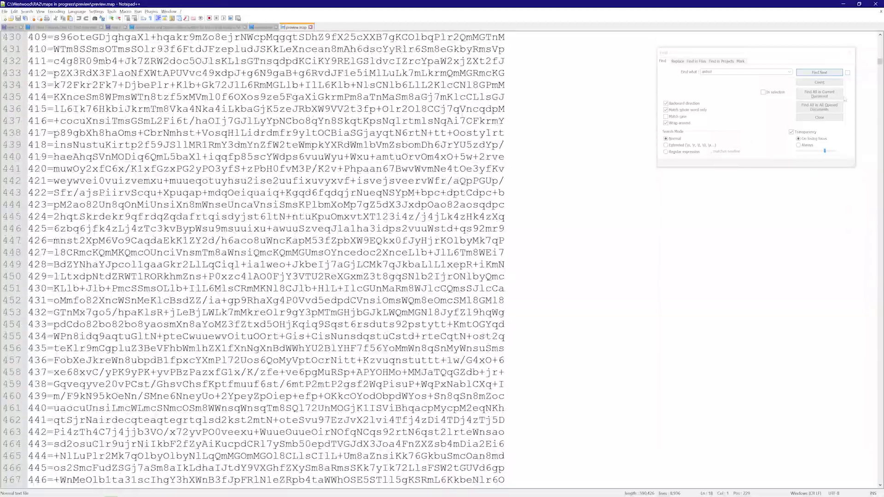
scroll(443, 258, down, 20)
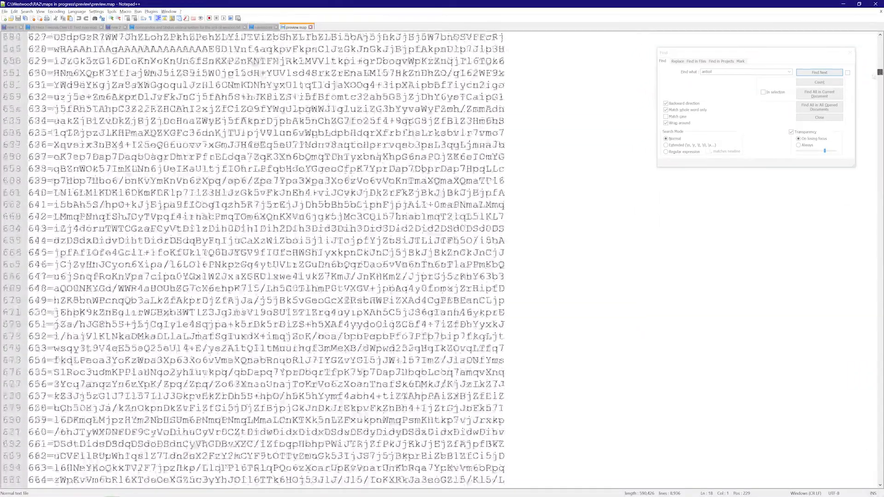
scroll(442, 258, down, 20)
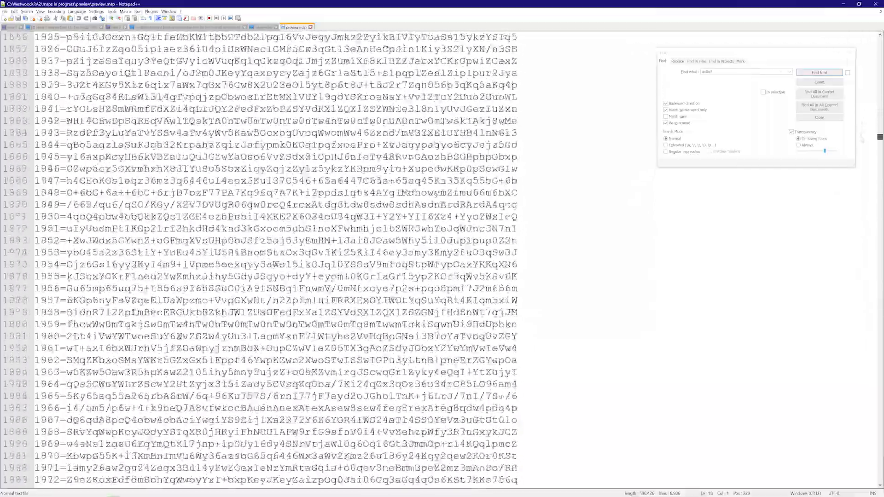
scroll(442, 258, down, 20)
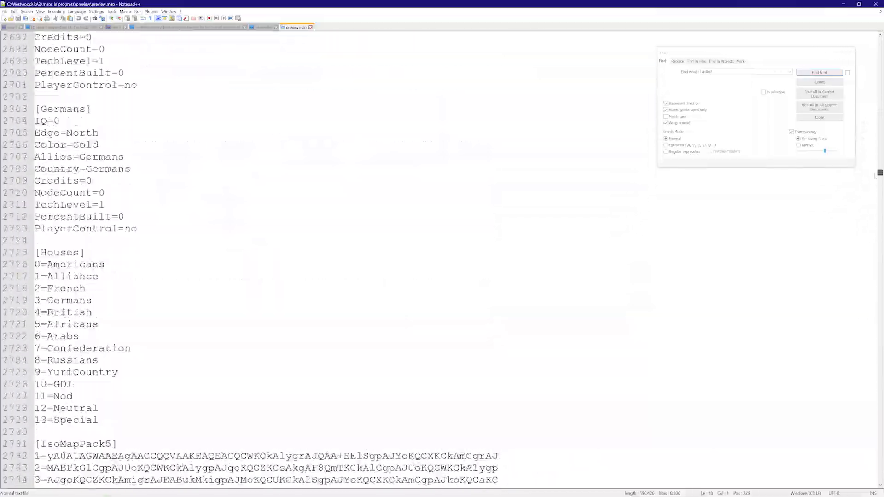
scroll(442, 258, up, 20)
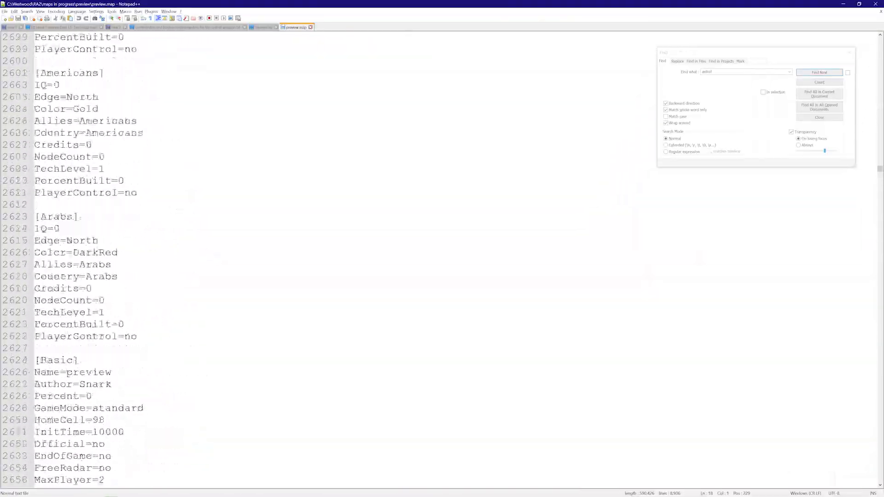
scroll(442, 258, up, 6)
shift+click(35, 384)
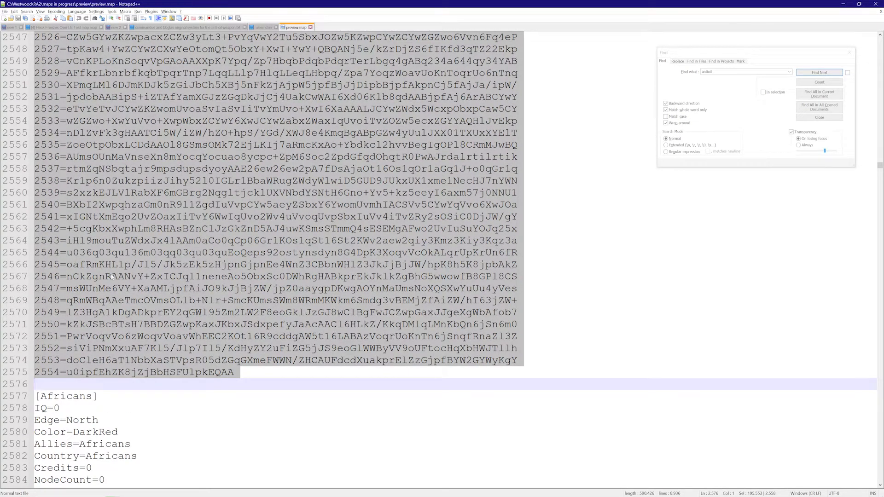
key(ctrl+v)
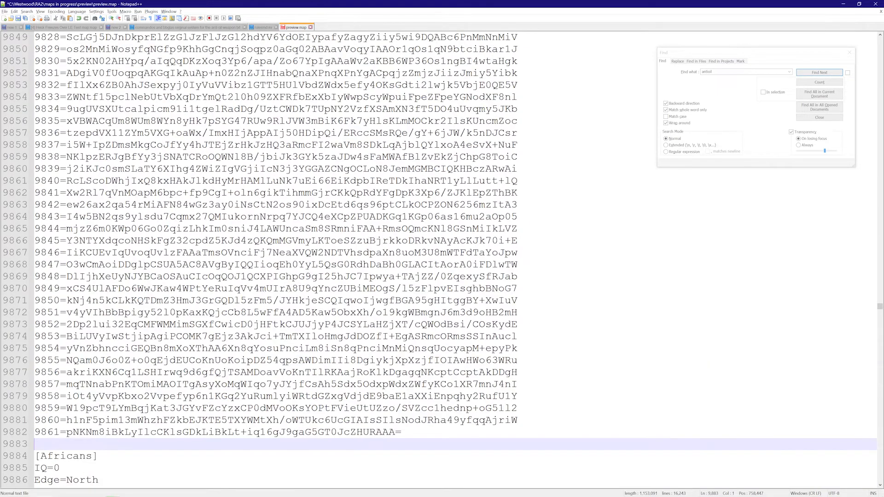
key(ctrl+s)
Step: Return to the preview folder window and copy preview.map into the Custom maps folder, replacing the existing file
click(78, 492)
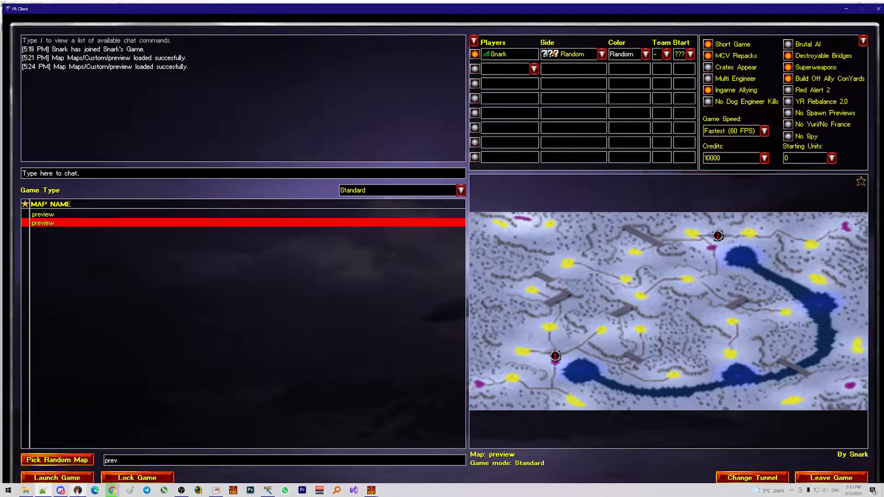
key(alt+Tab)
key(alt+Tab)
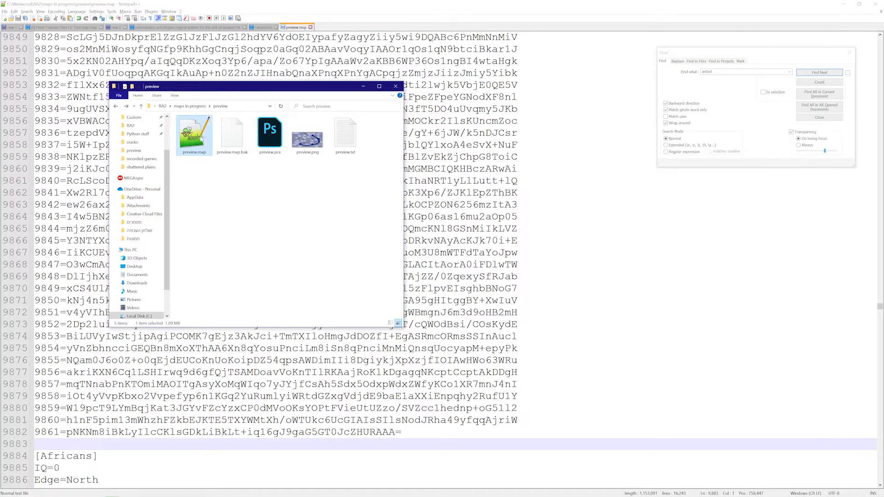
click(133, 118)
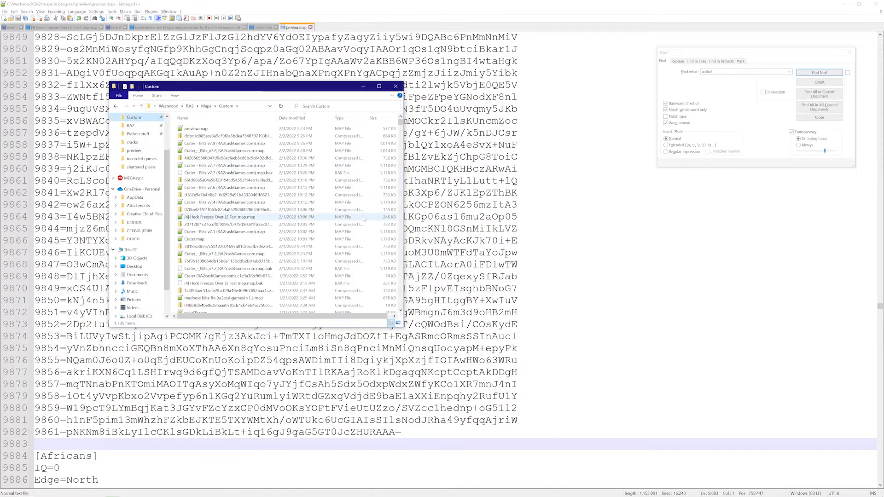
key(ctrl+v)
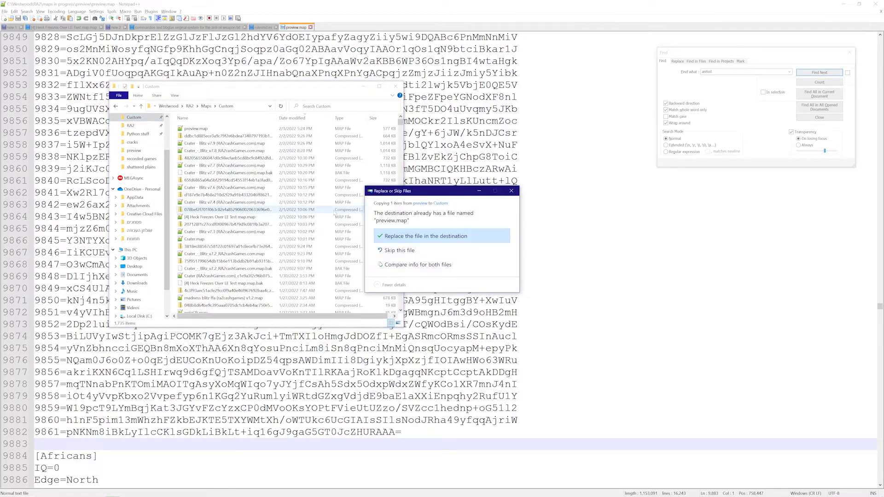
click(410, 237)
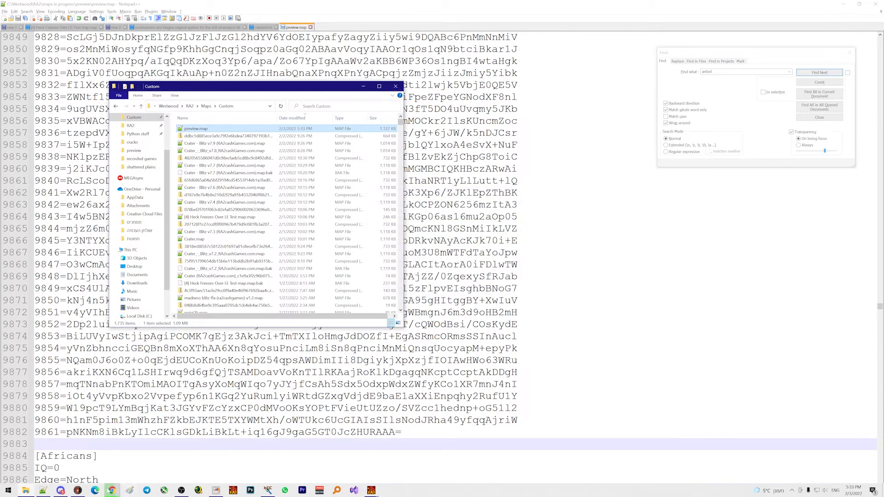
Step: Switch to YR Client and rerun the last chat command to load the Custom preview map again
click(80, 493)
click(180, 174)
key(Up)
key(Return)
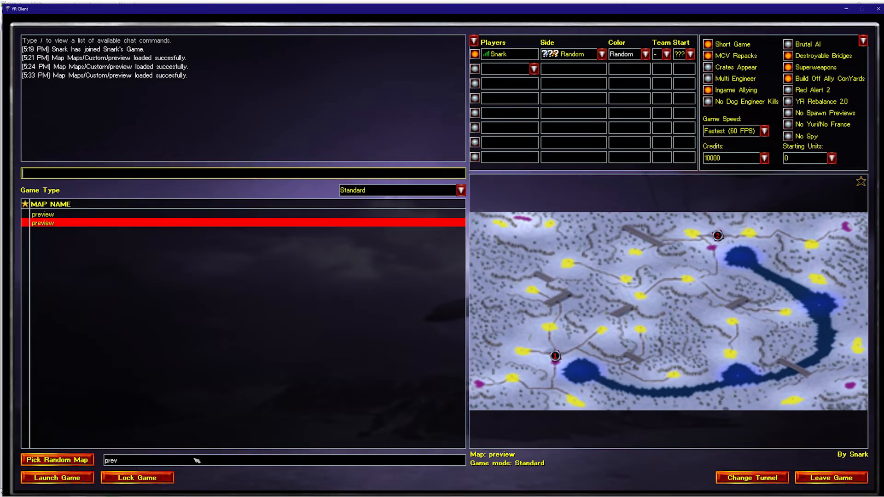
Step: Refresh the map list filter with "prev" and compare the preview images of the second and third preview maps
click(216, 465)
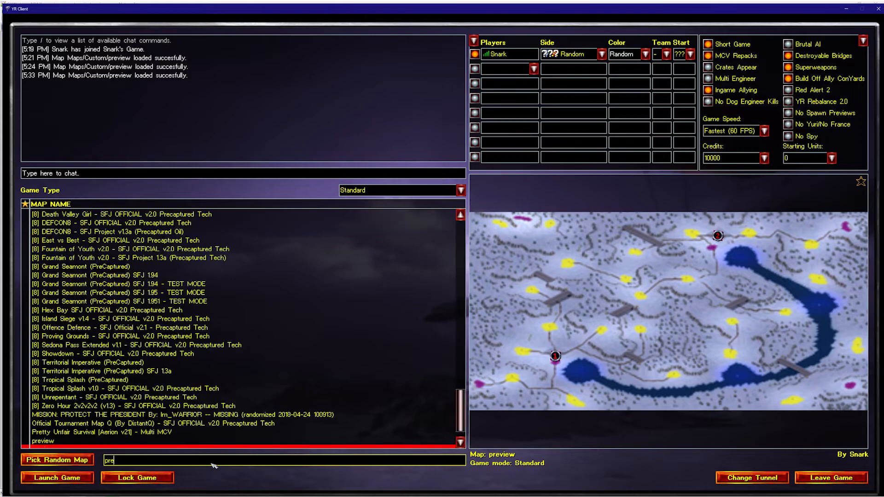
click(56, 234)
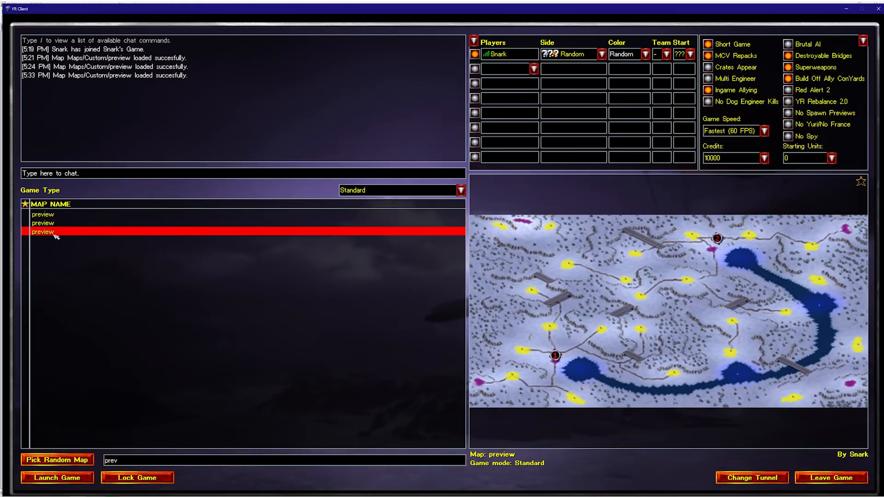
click(83, 226)
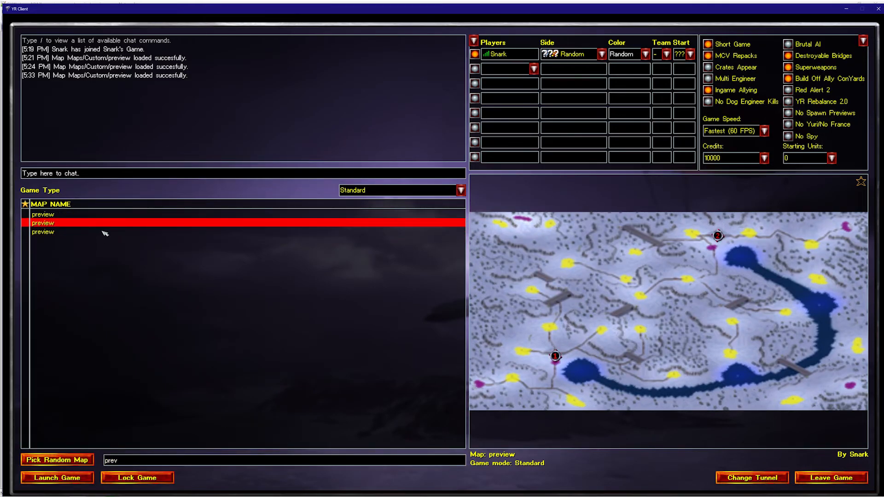
click(105, 233)
click(128, 226)
click(141, 234)
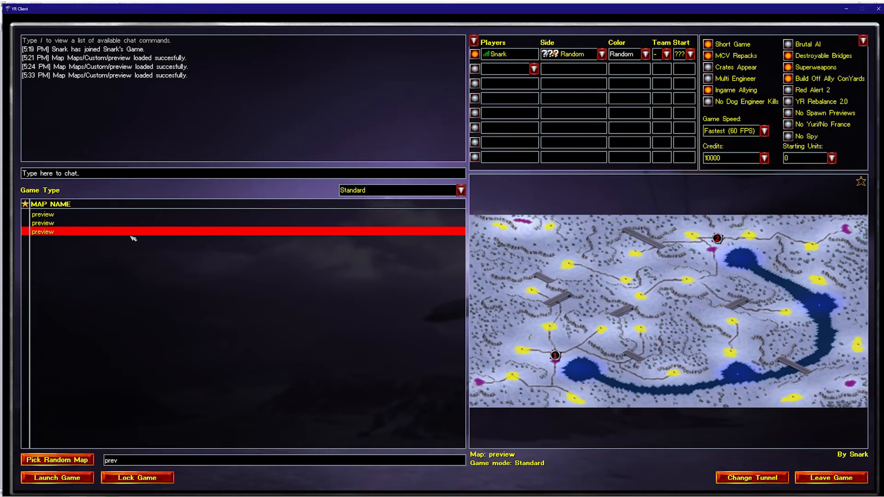